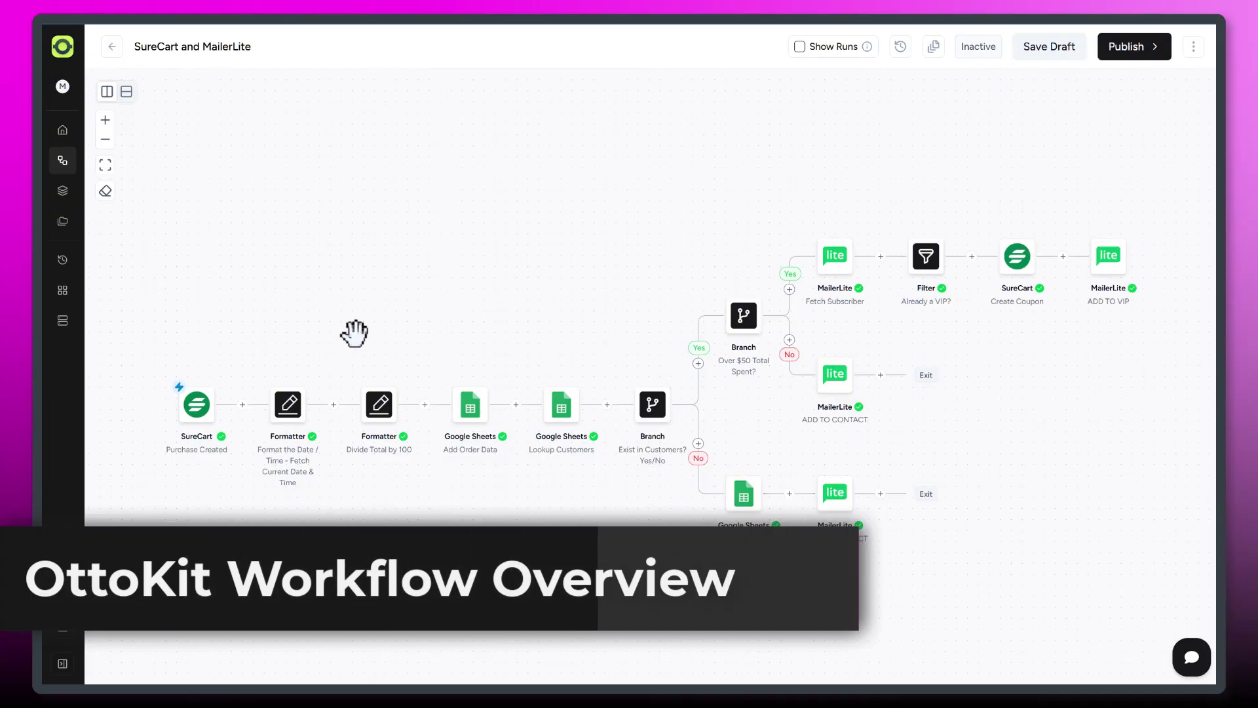
scroll(348, 337, up, 4)
drag(348, 337, 531, 134)
mouse_move(227, 285)
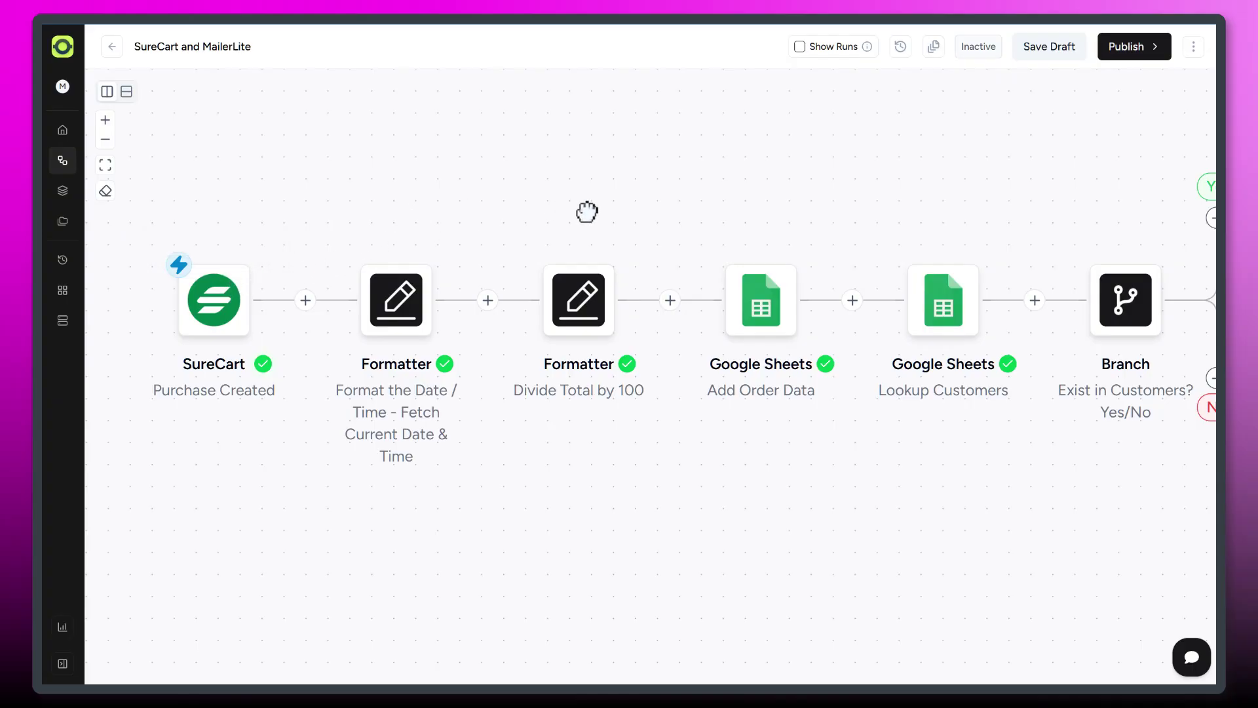
drag(587, 211, 334, 203)
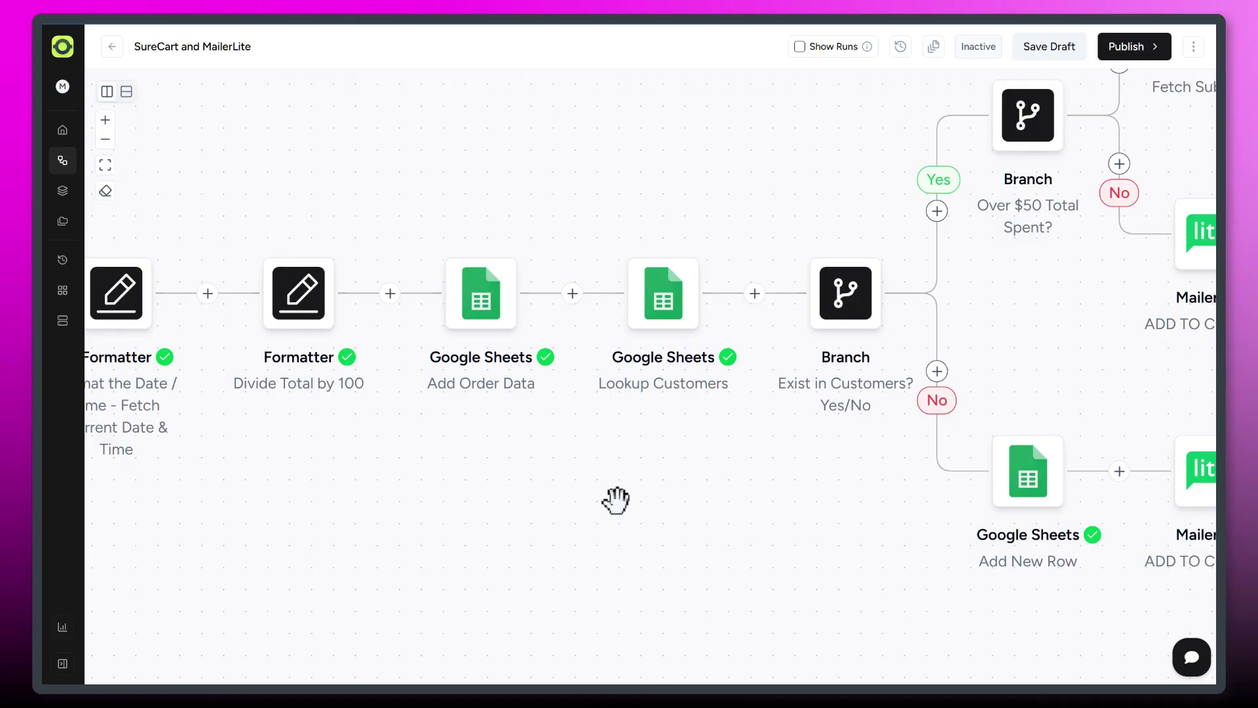
drag(616, 500, 448, 473)
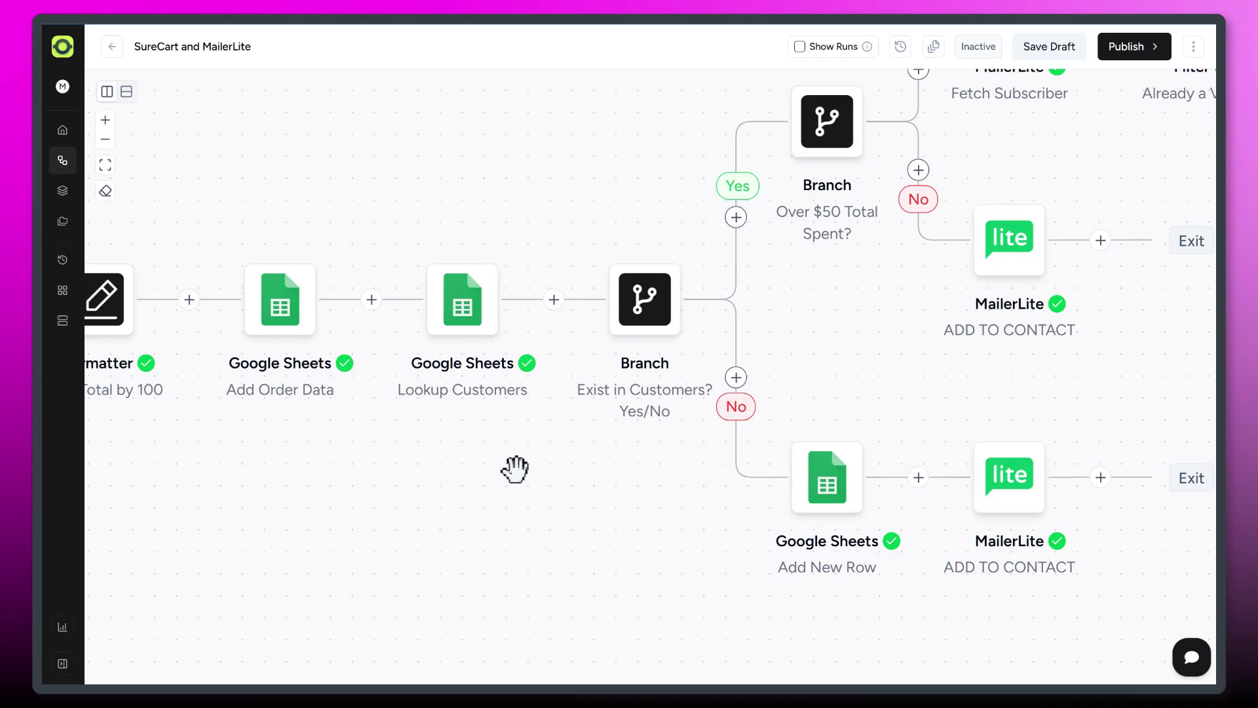
drag(488, 292, 409, 381)
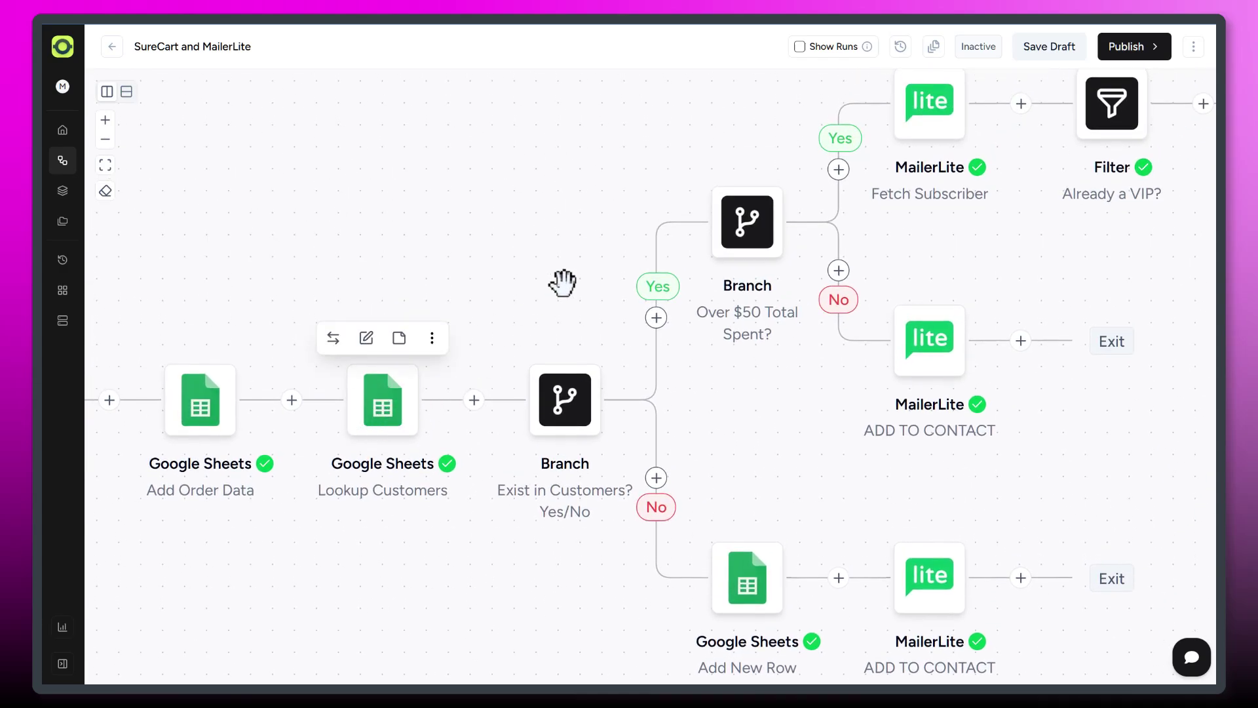
drag(561, 282, 401, 273)
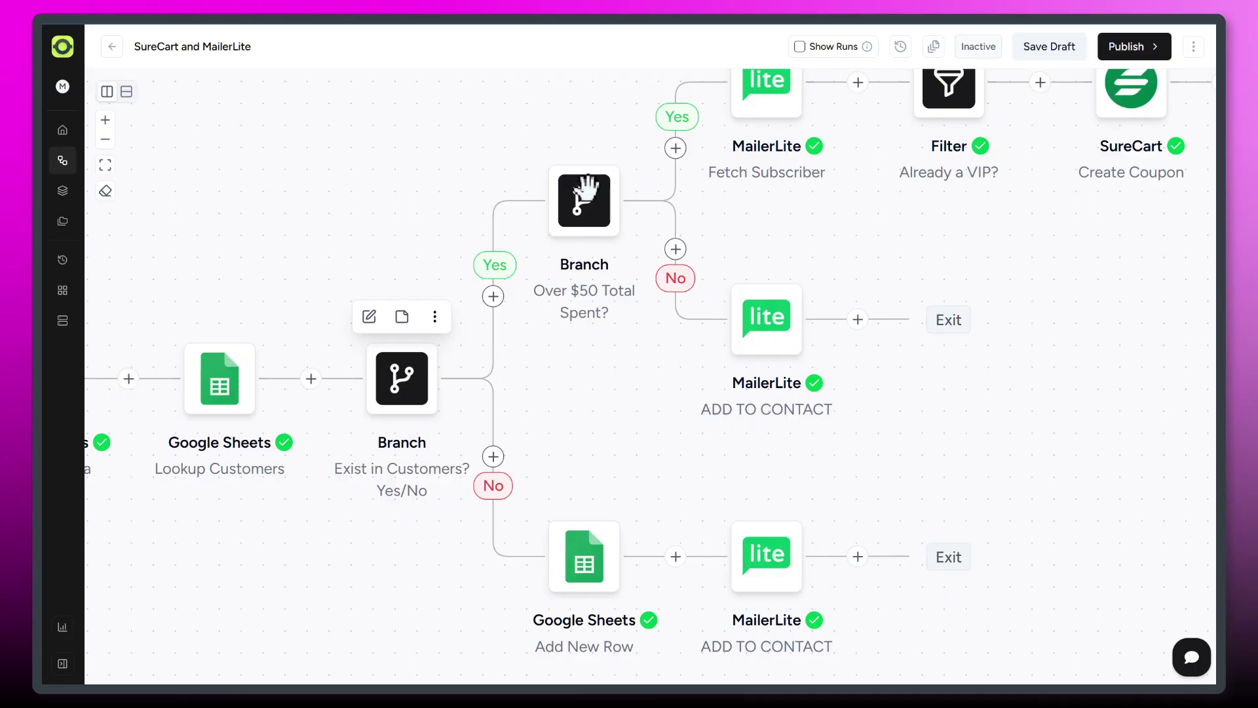
drag(642, 539, 641, 360)
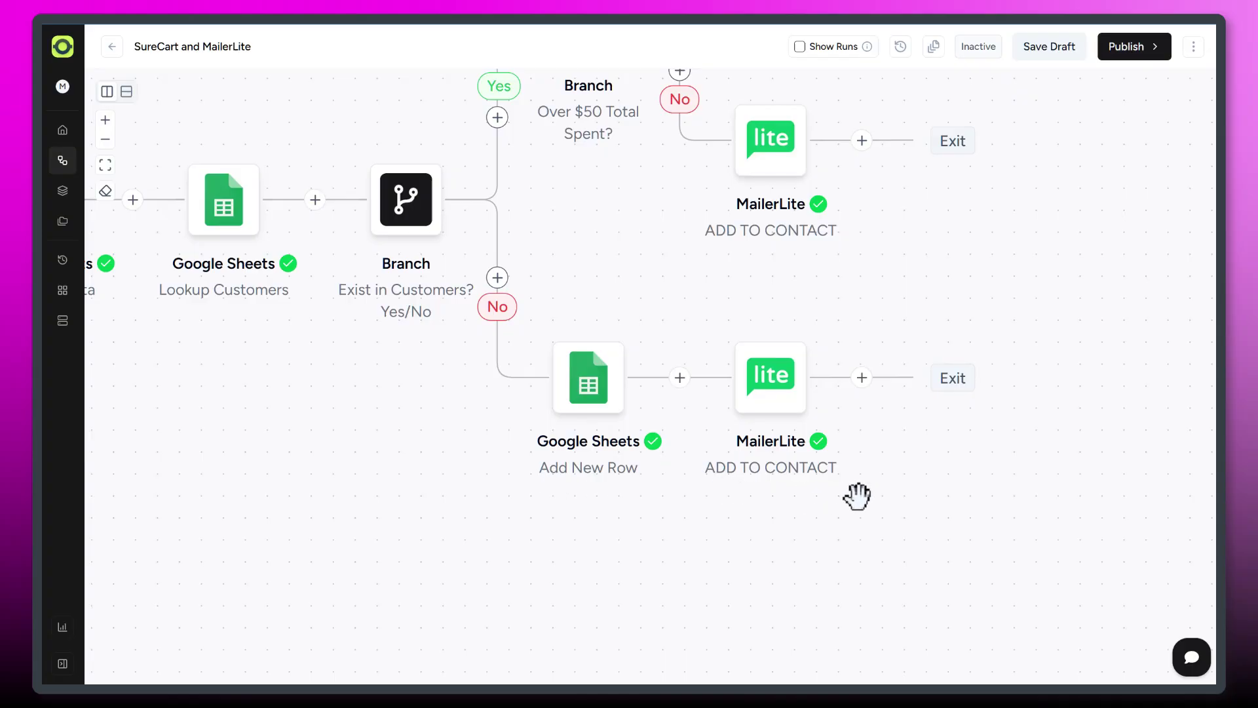
mouse_move(828, 436)
scroll(898, 495, up, 5)
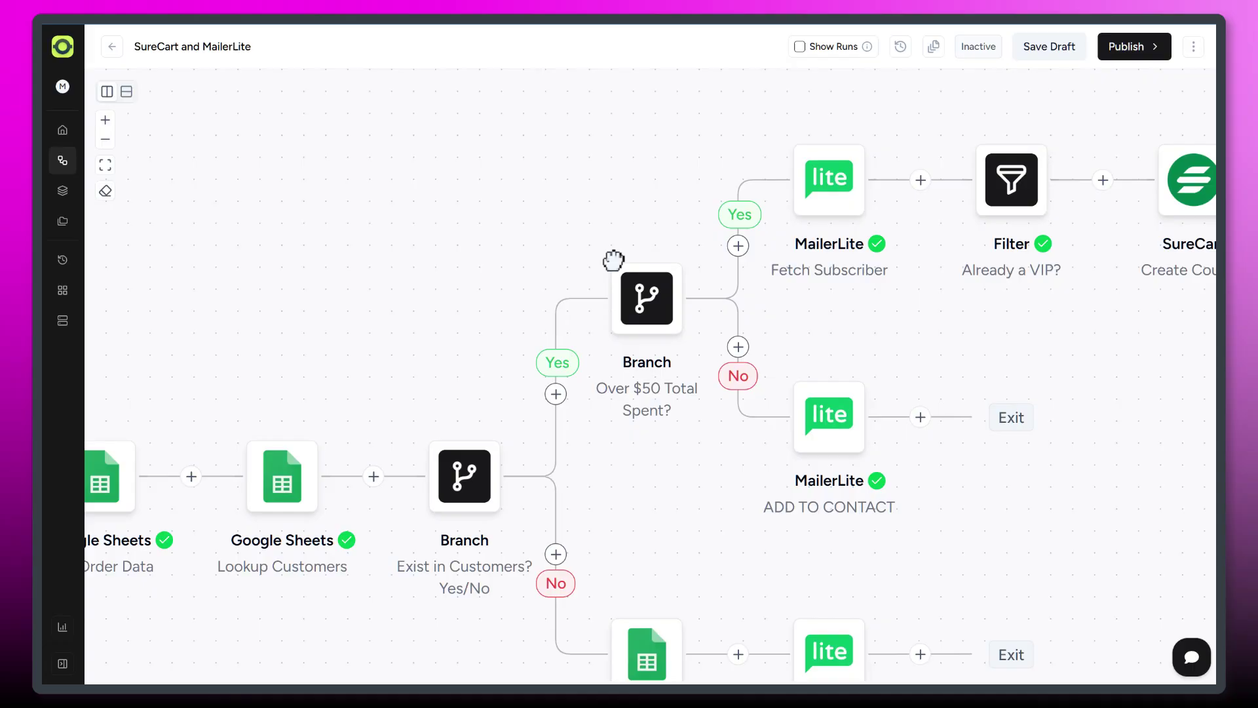
drag(613, 258, 507, 318)
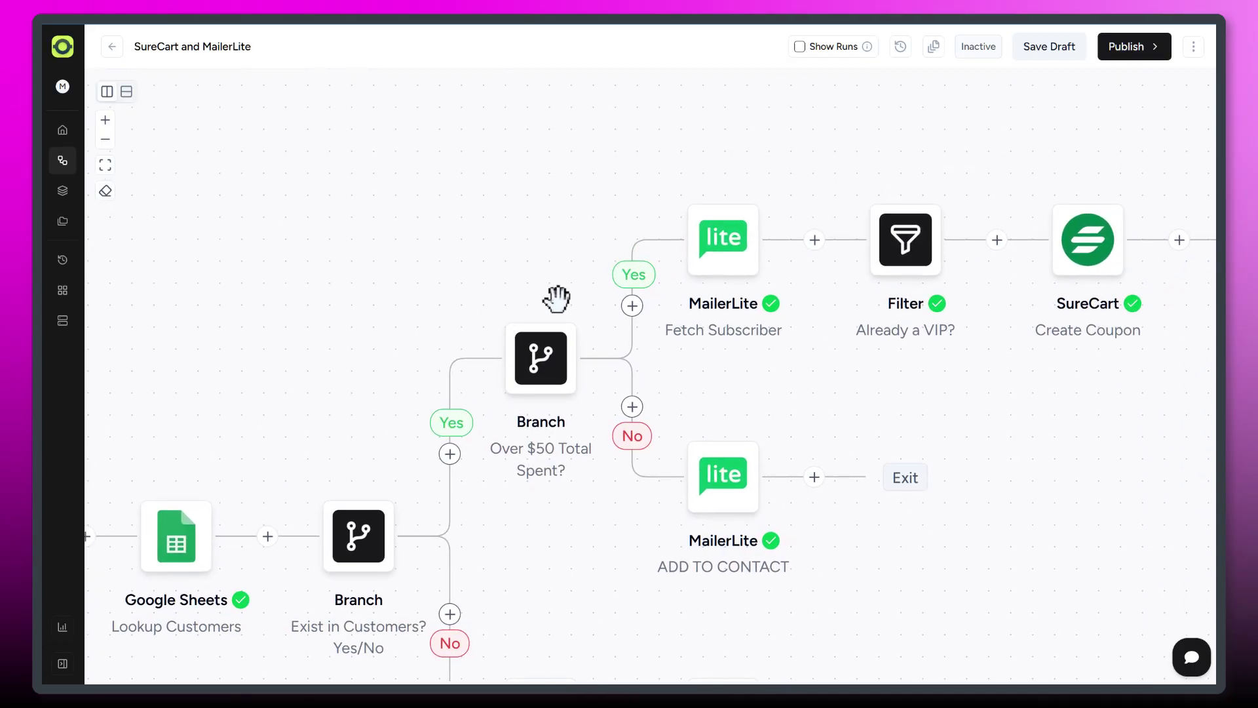
drag(514, 337, 478, 380)
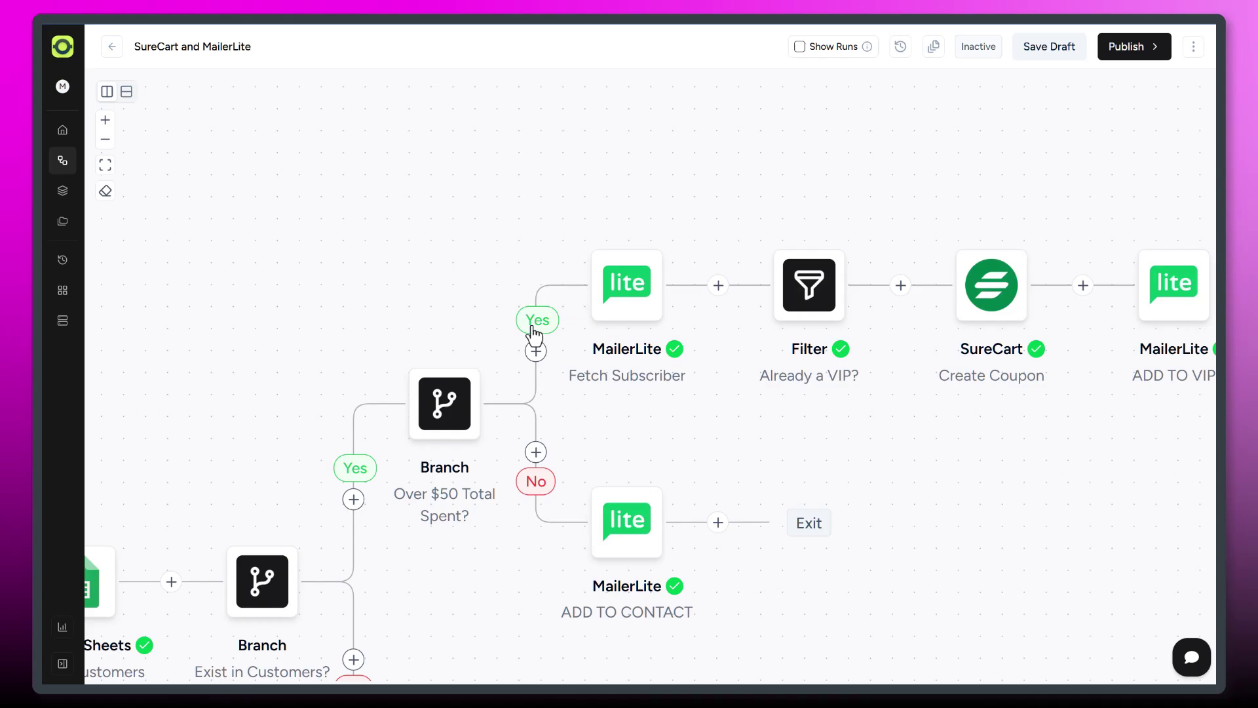
drag(562, 219, 436, 219)
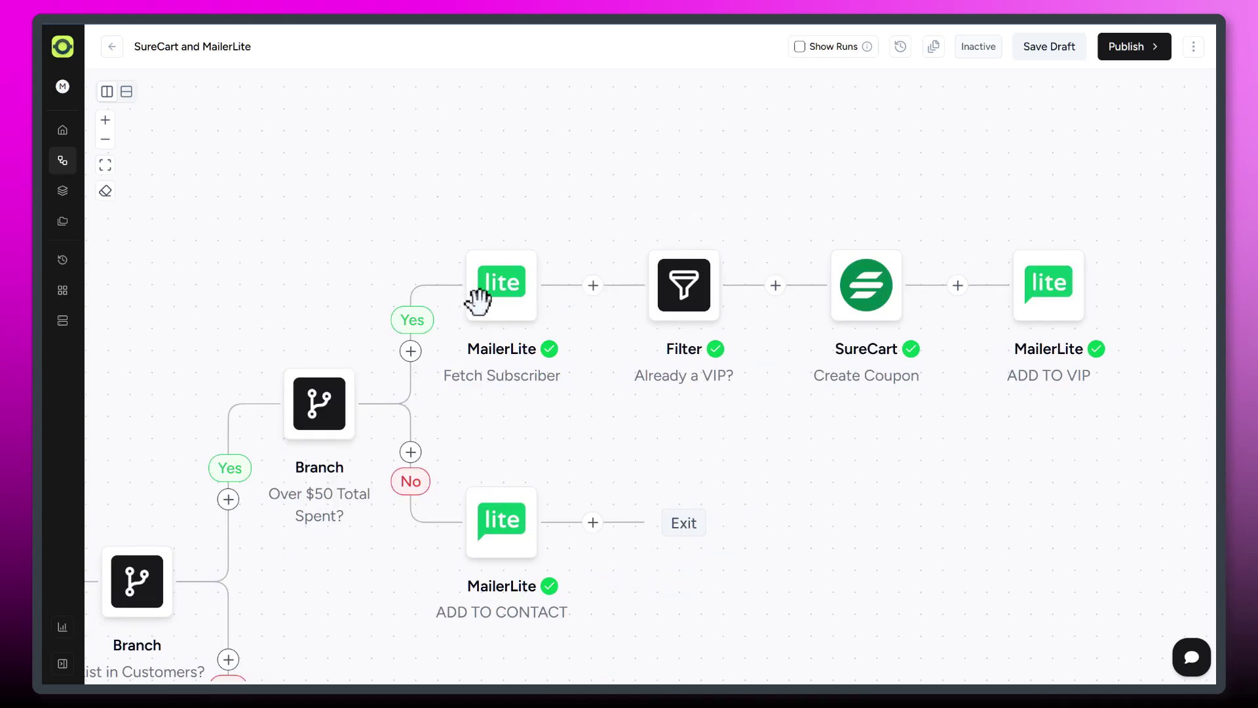
mouse_move(545, 256)
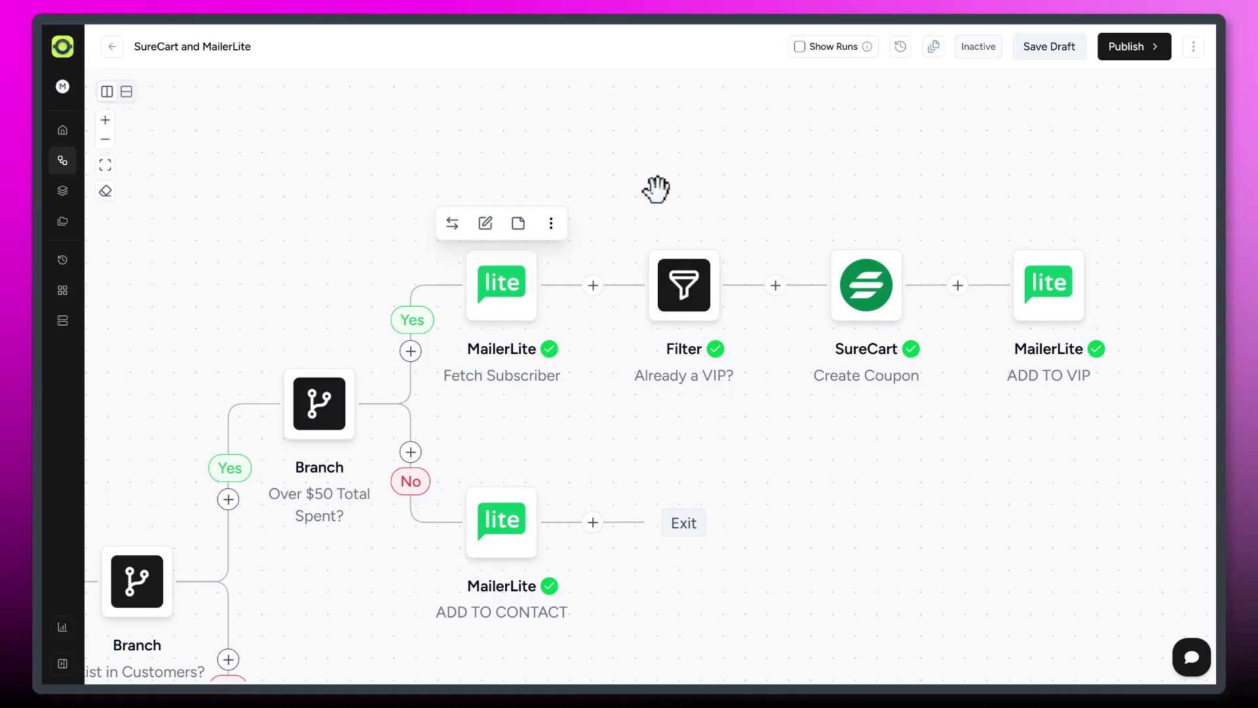
drag(711, 191, 610, 205)
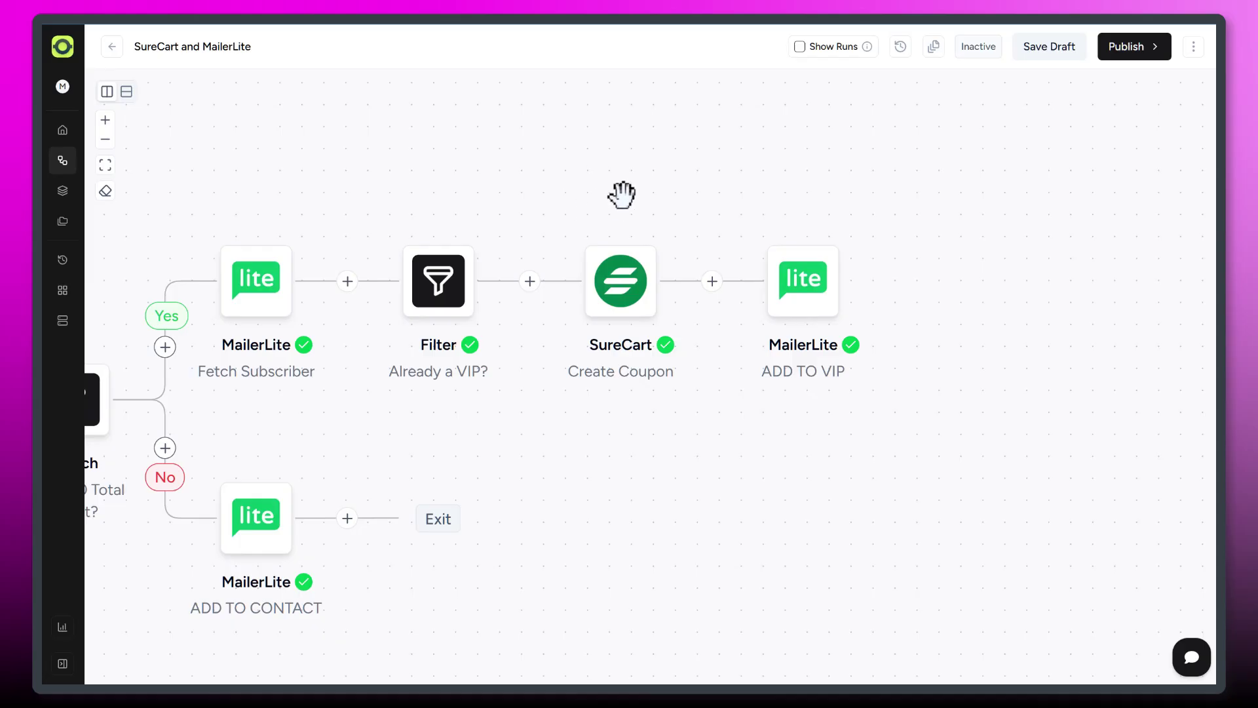
drag(612, 202, 651, 188)
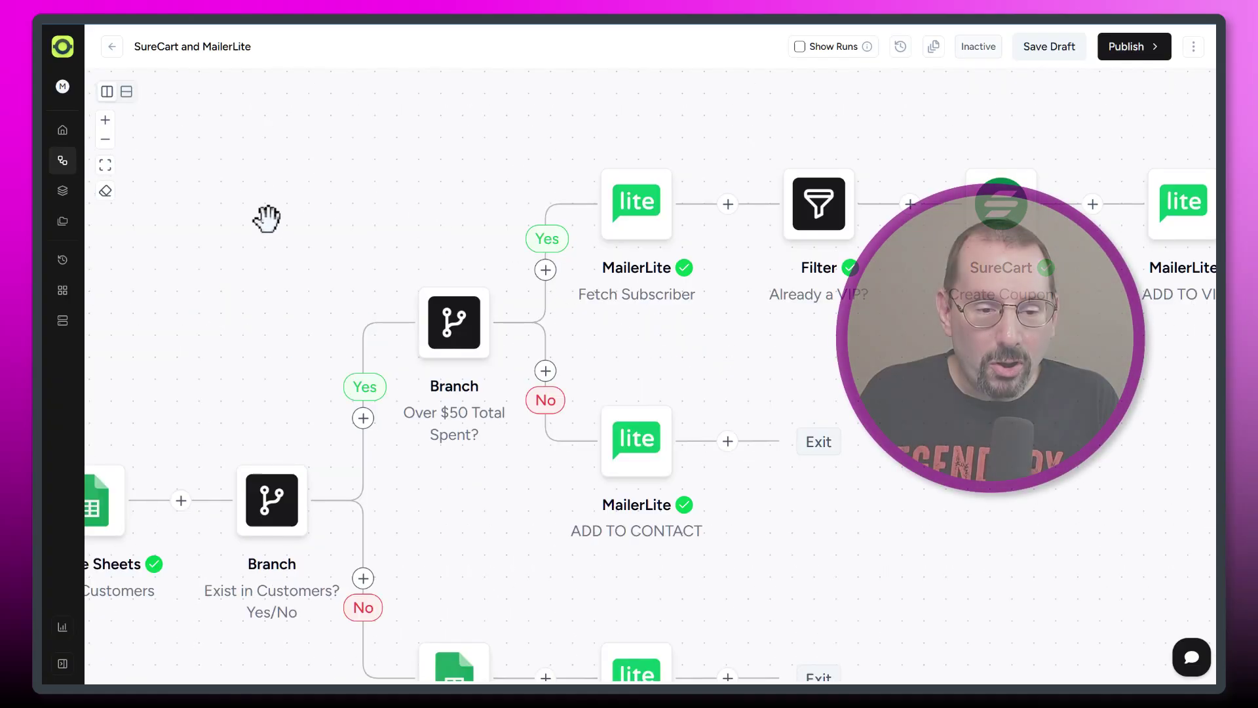
scroll(271, 217, down, 2)
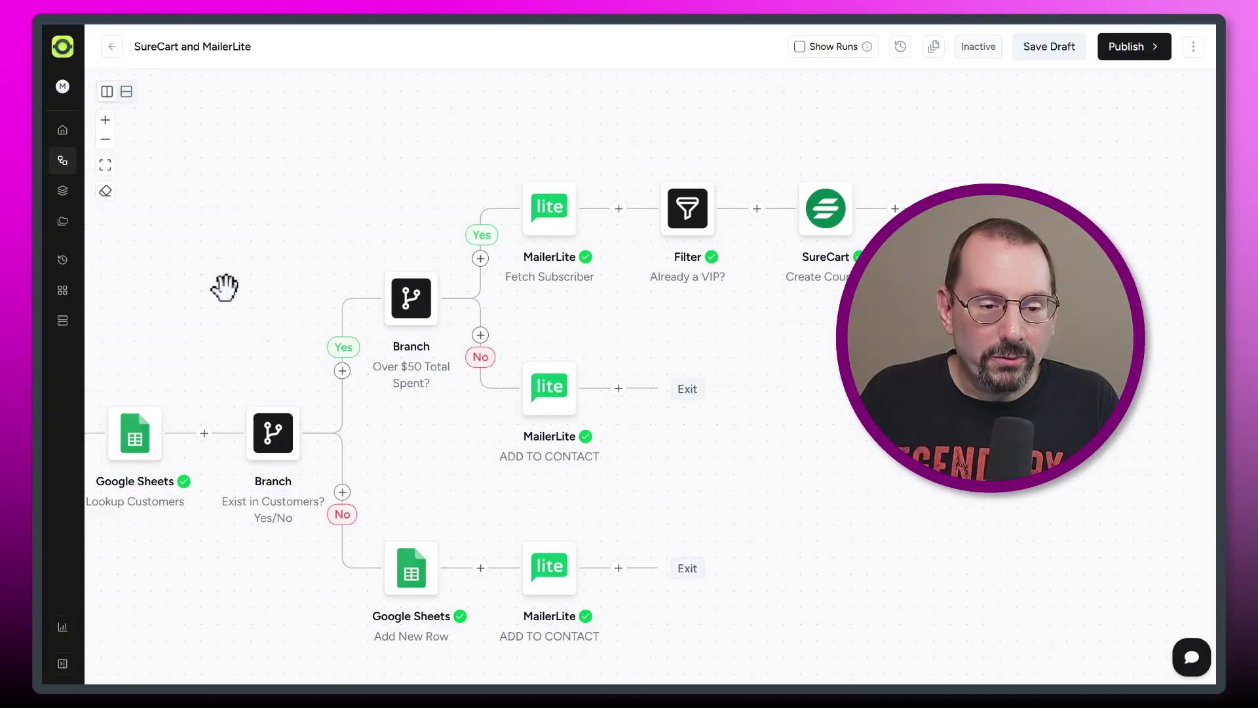
drag(225, 287, 542, 230)
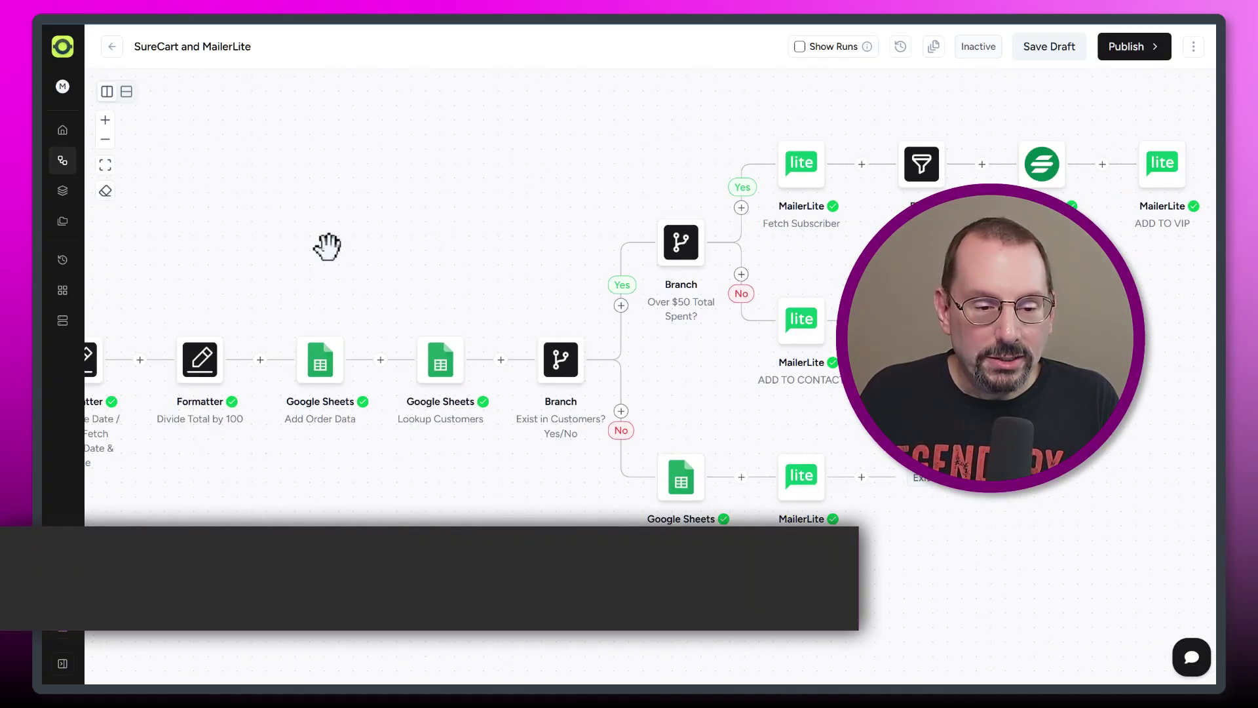
drag(327, 247, 498, 227)
scroll(220, 268, up, 2)
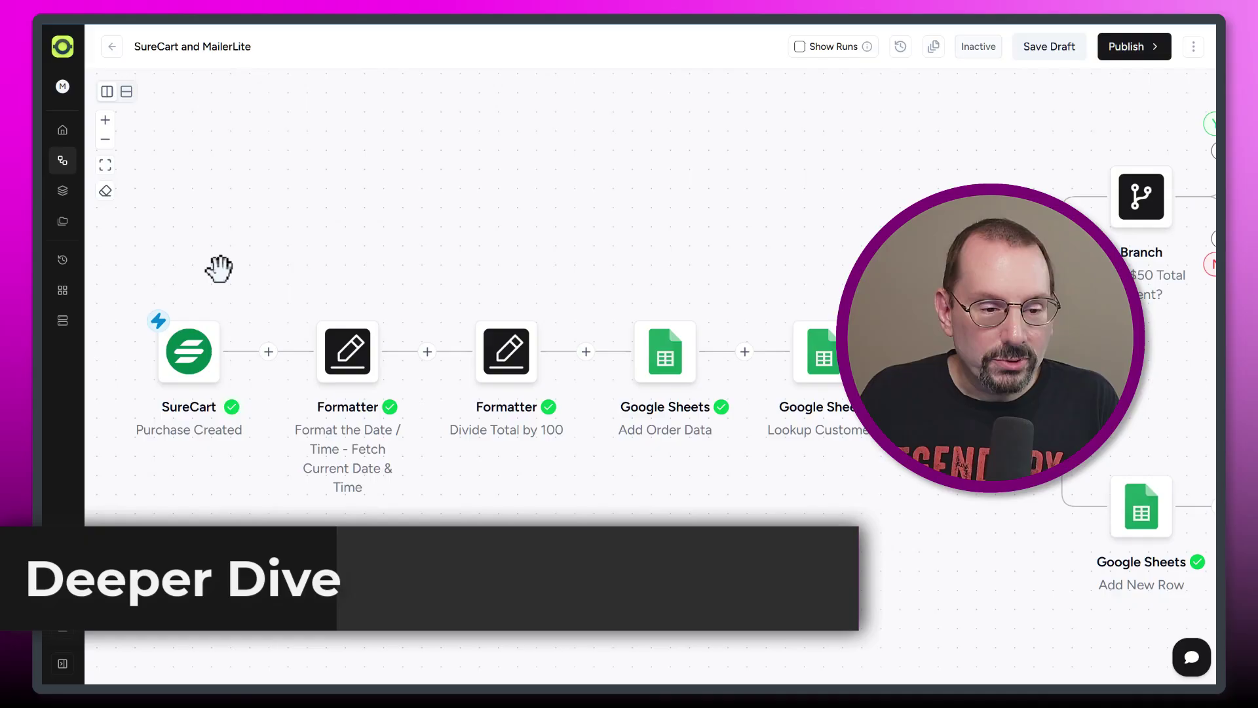
drag(269, 281, 292, 301)
scroll(327, 284, down, 3)
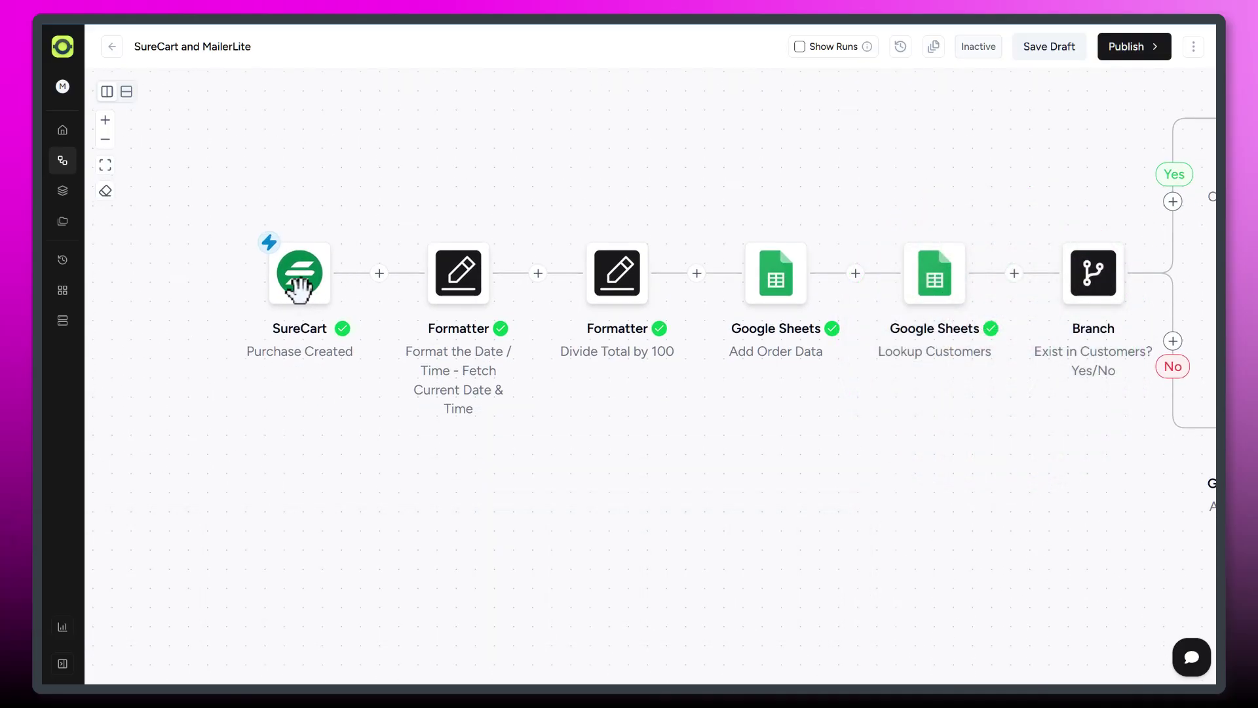
click(299, 286)
click(787, 156)
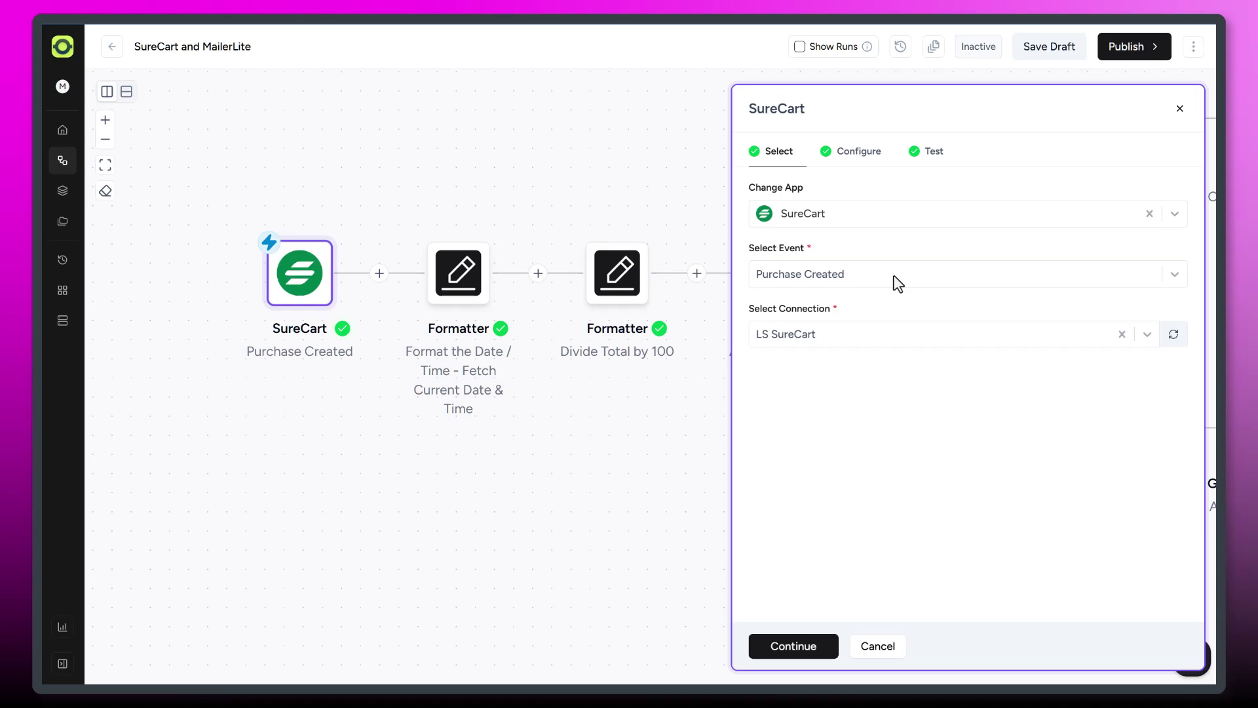
click(858, 151)
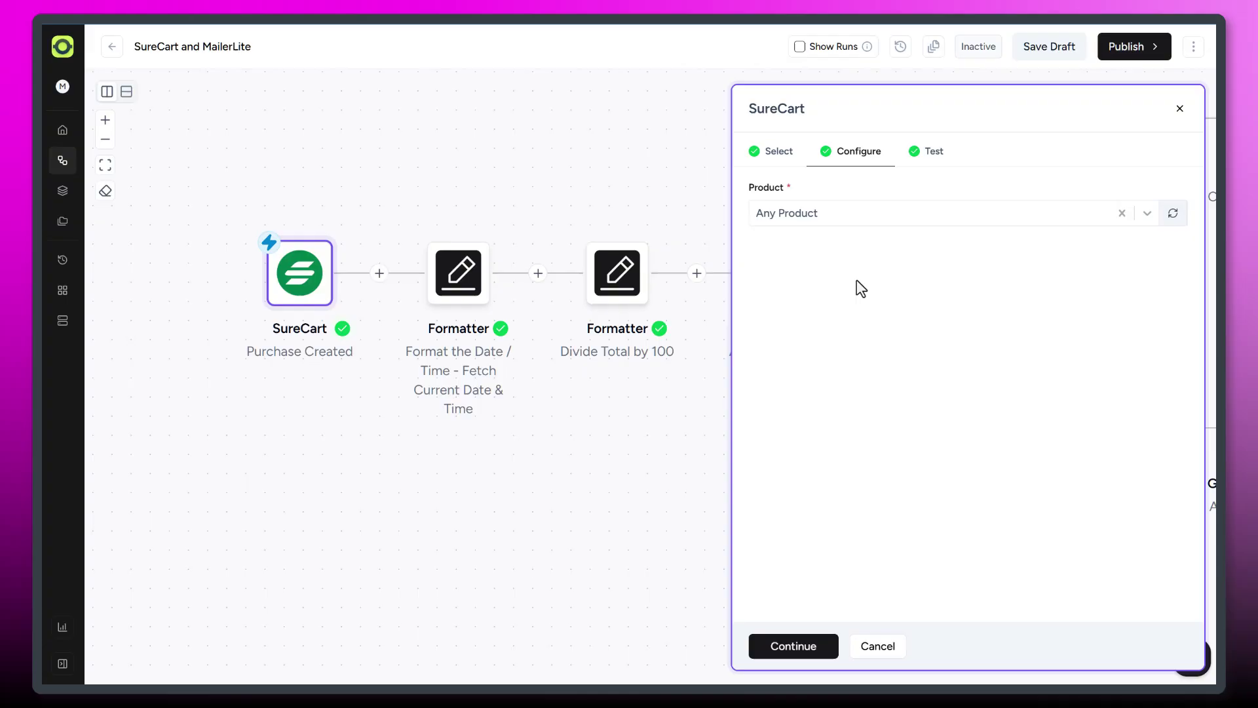
click(934, 152)
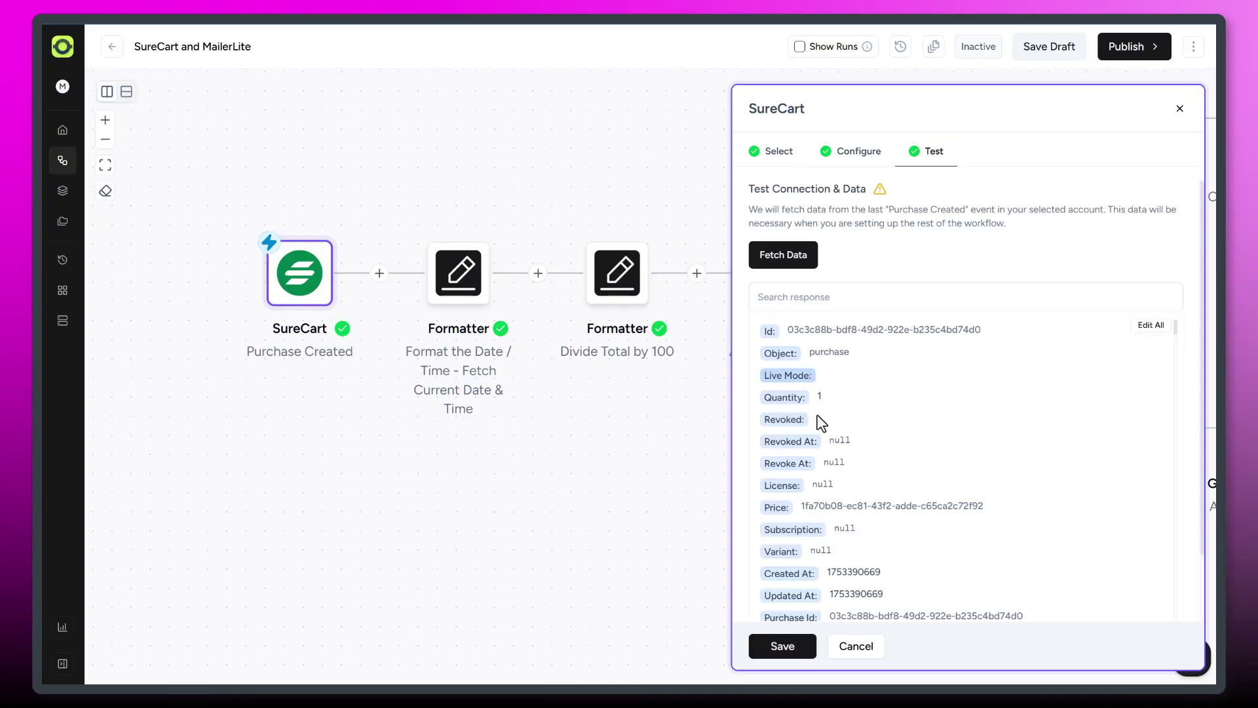
click(721, 574)
mouse_move(508, 239)
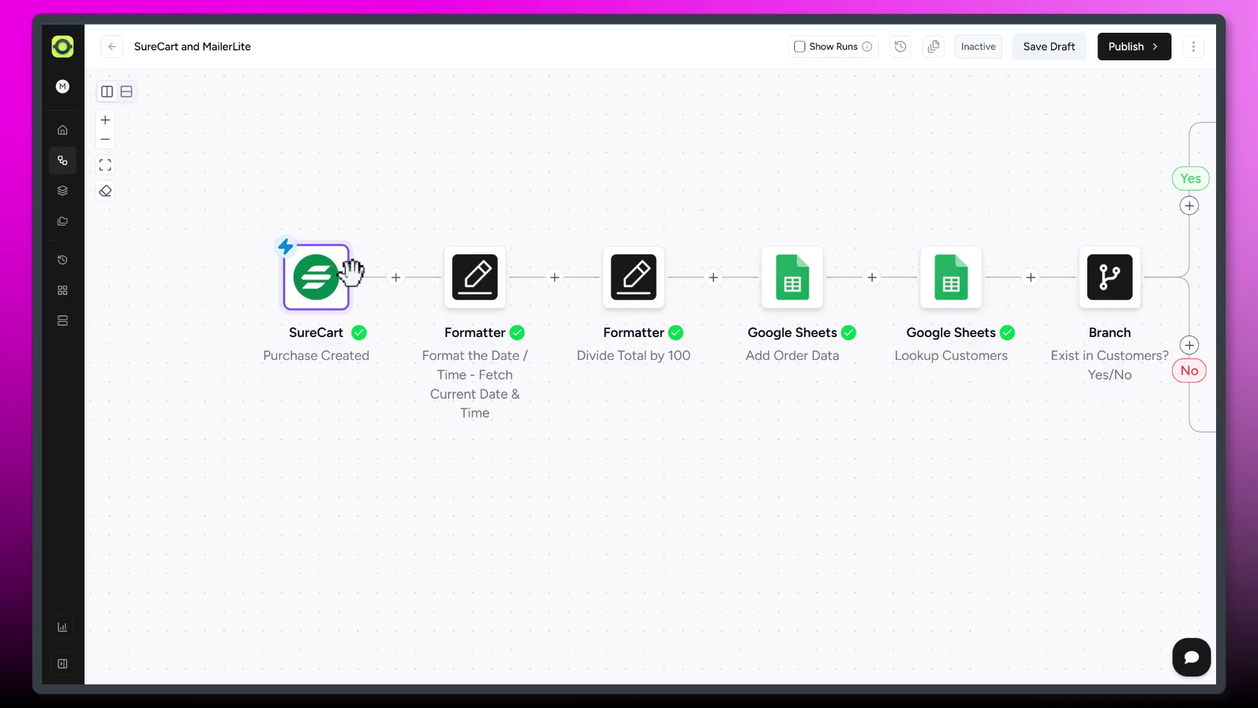
mouse_move(324, 253)
scroll(705, 447, right, 4)
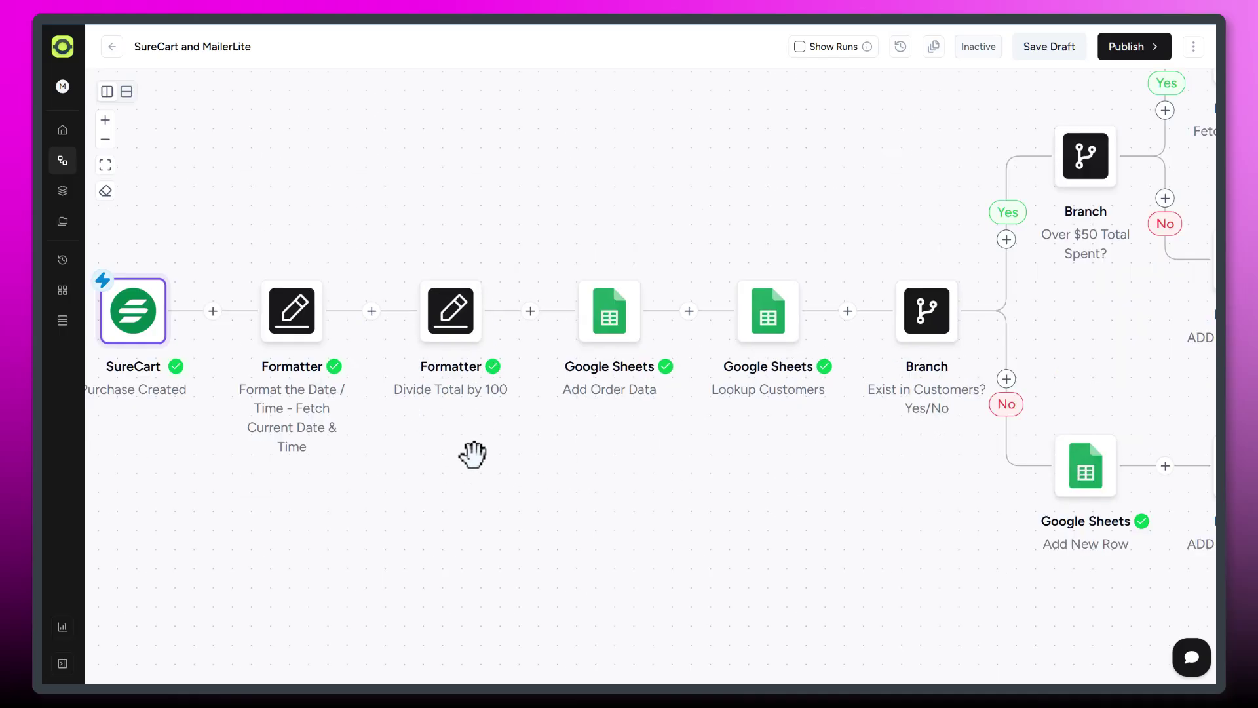
drag(475, 452, 507, 480)
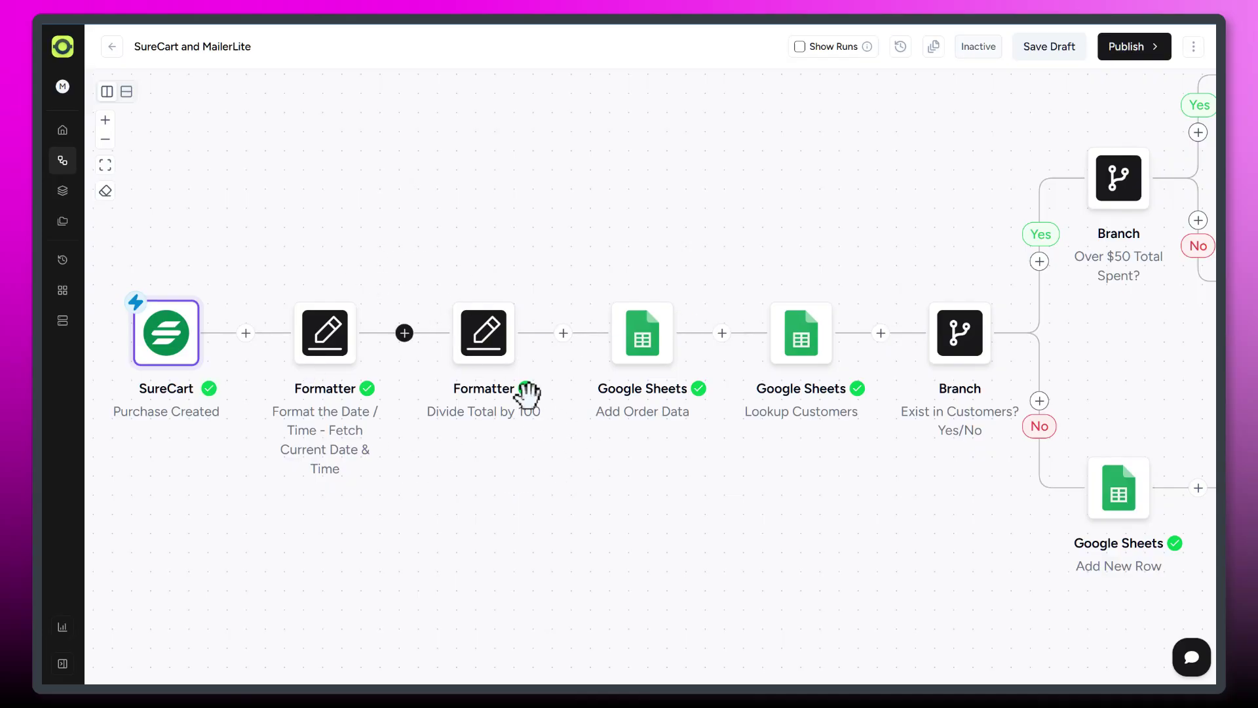
drag(671, 500, 509, 500)
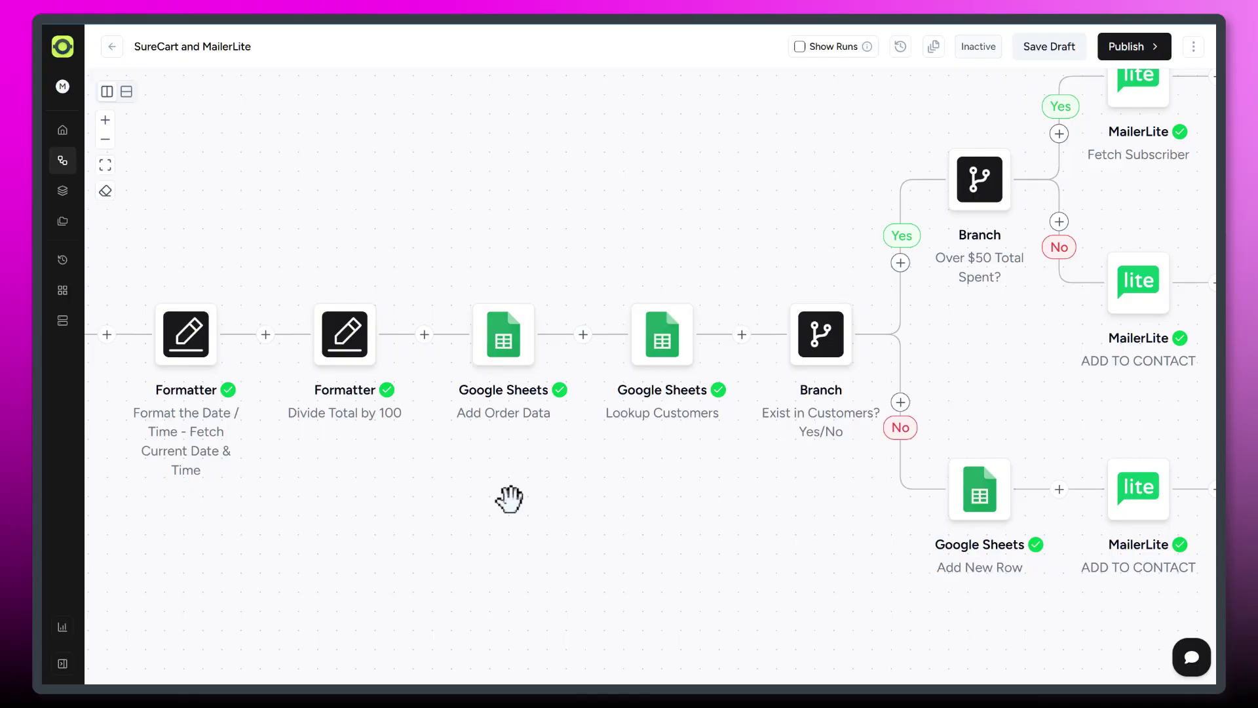
- Pan to the Lookup Customers node, then switch to the SureCart_Order_Tracking_Template Orders sheet
mouse_move(516, 328)
drag(706, 459, 599, 510)
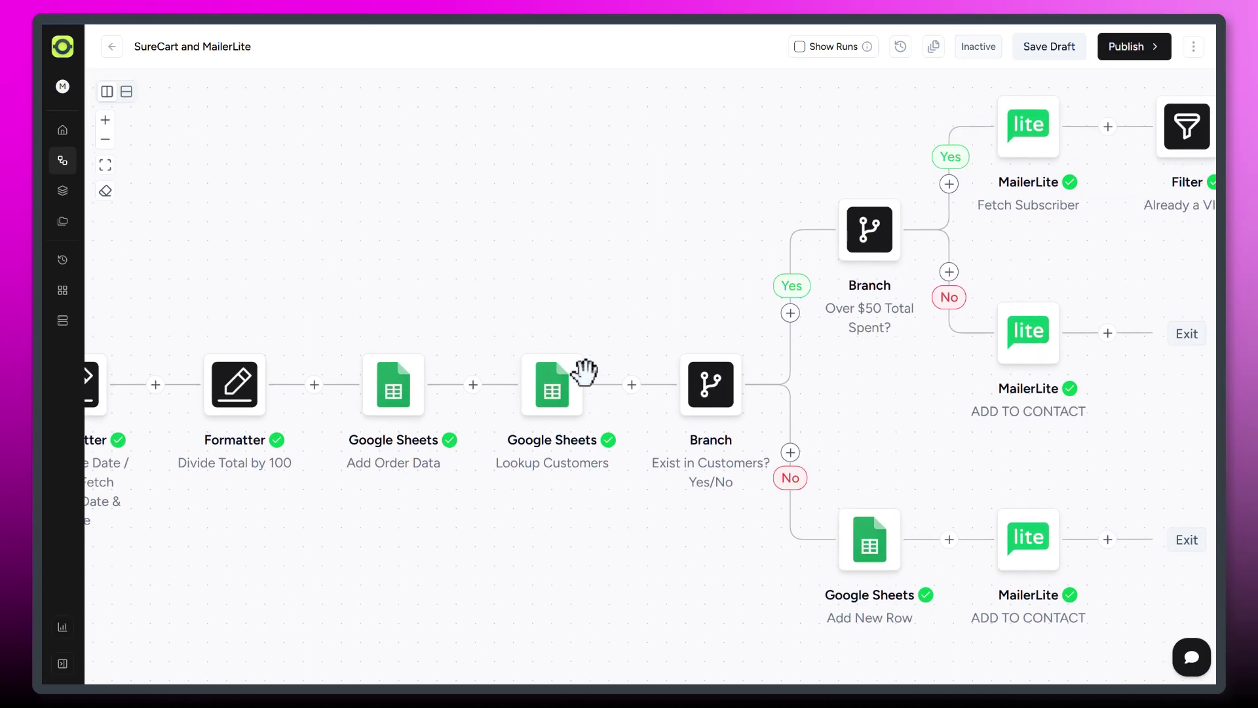
mouse_move(745, 358)
mouse_move(556, 393)
key(ctrl+Tab)
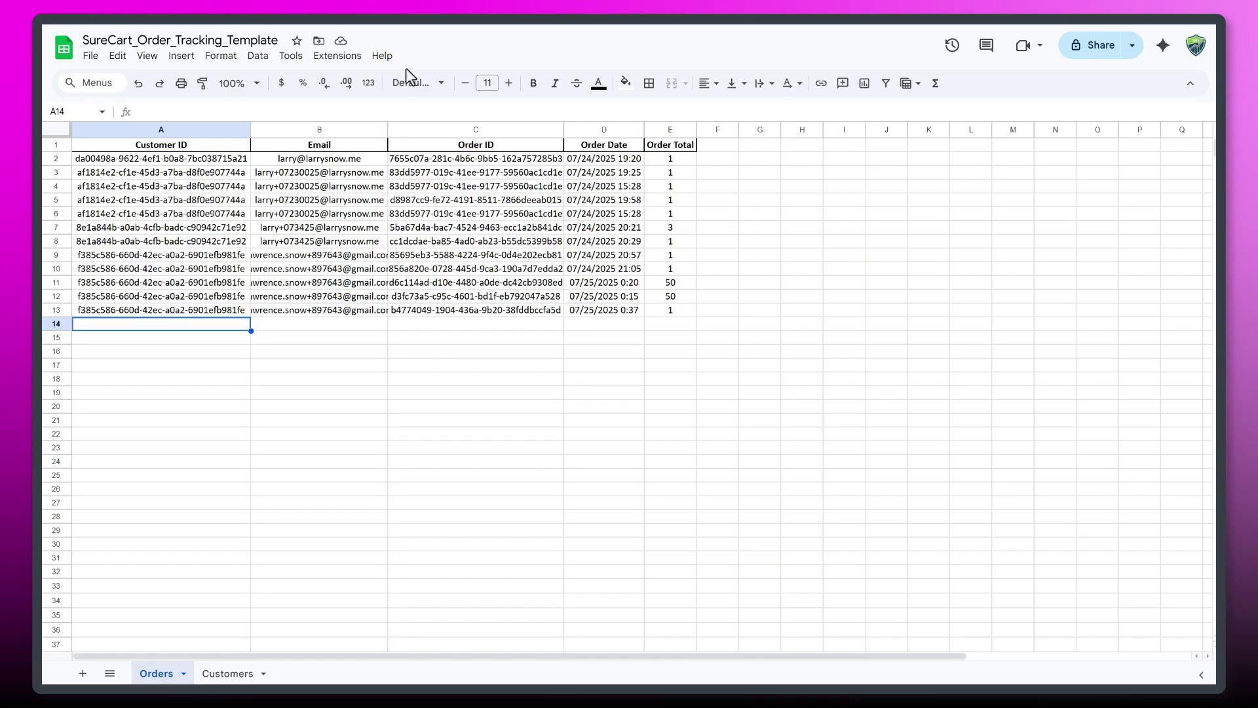
- Show the Customers sheet and select empty cell A4 below the two customer rows
click(230, 677)
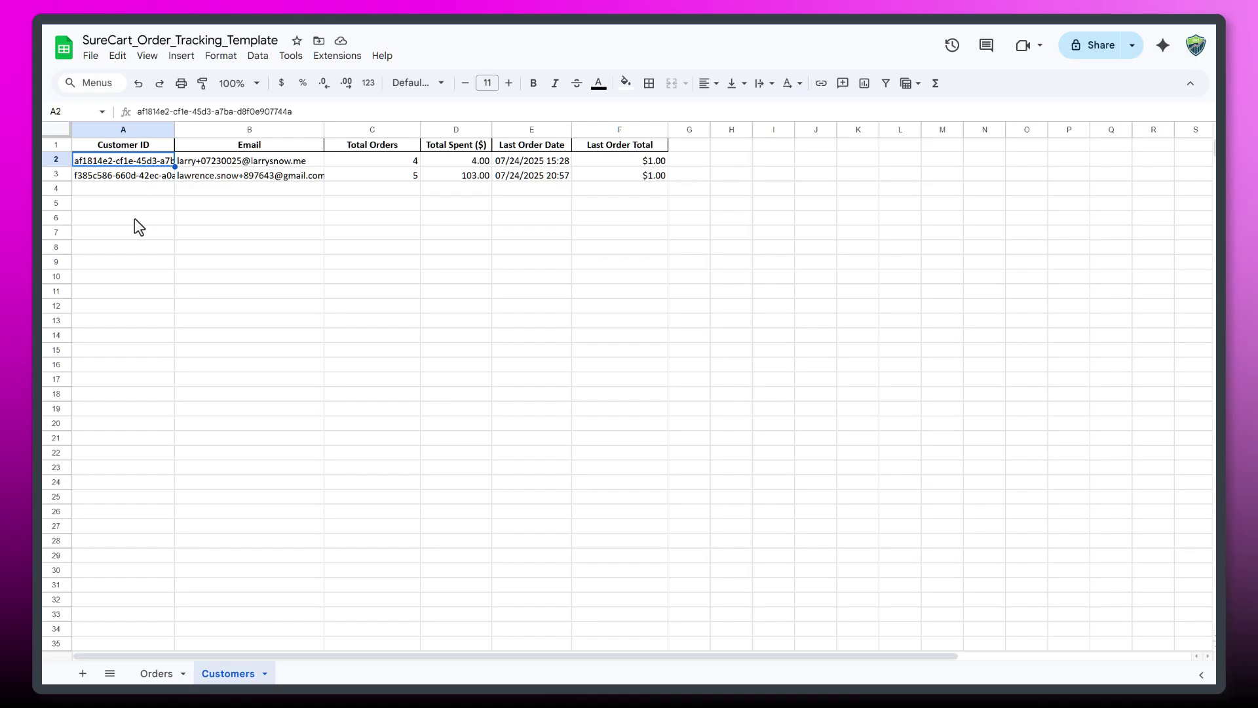
click(146, 190)
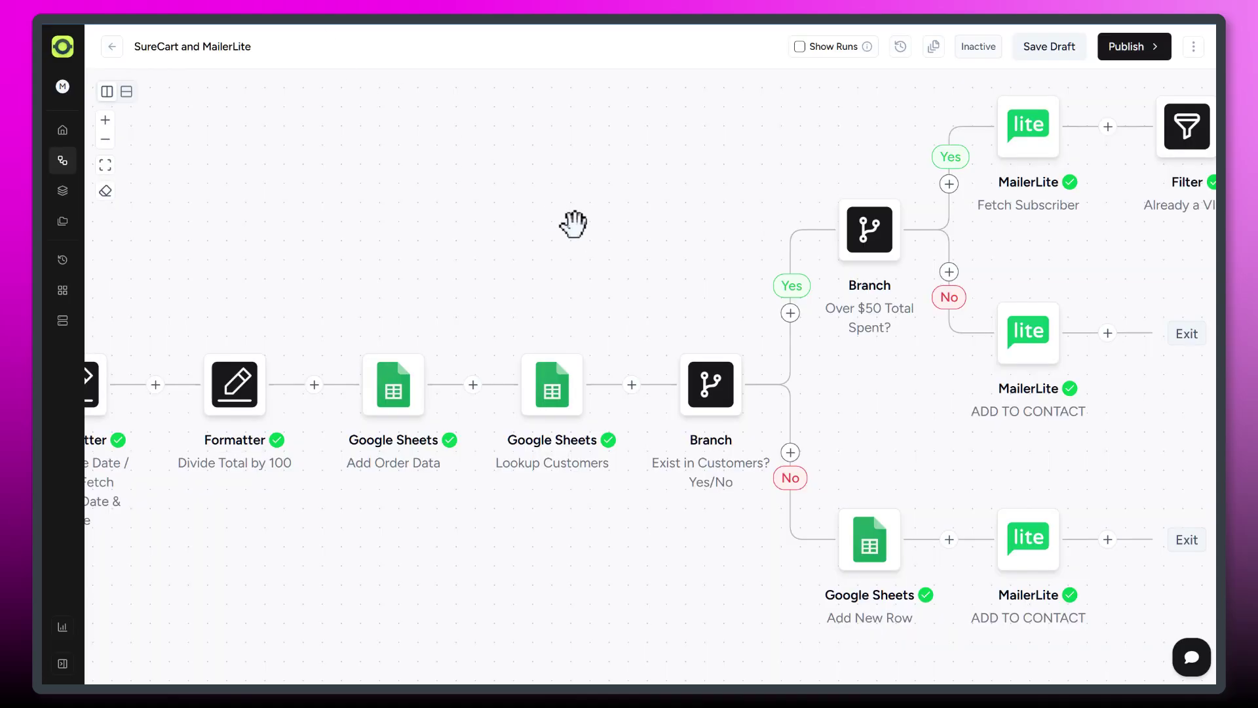
scroll(576, 224, right, 3)
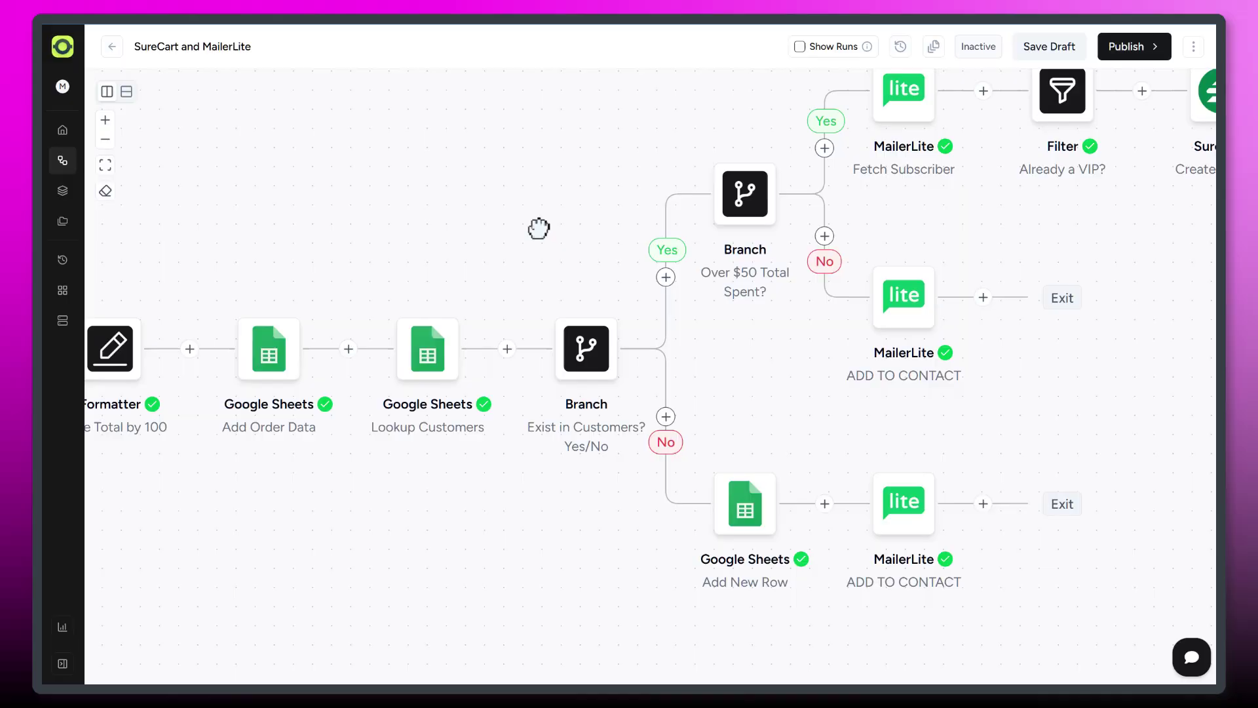
click(585, 347)
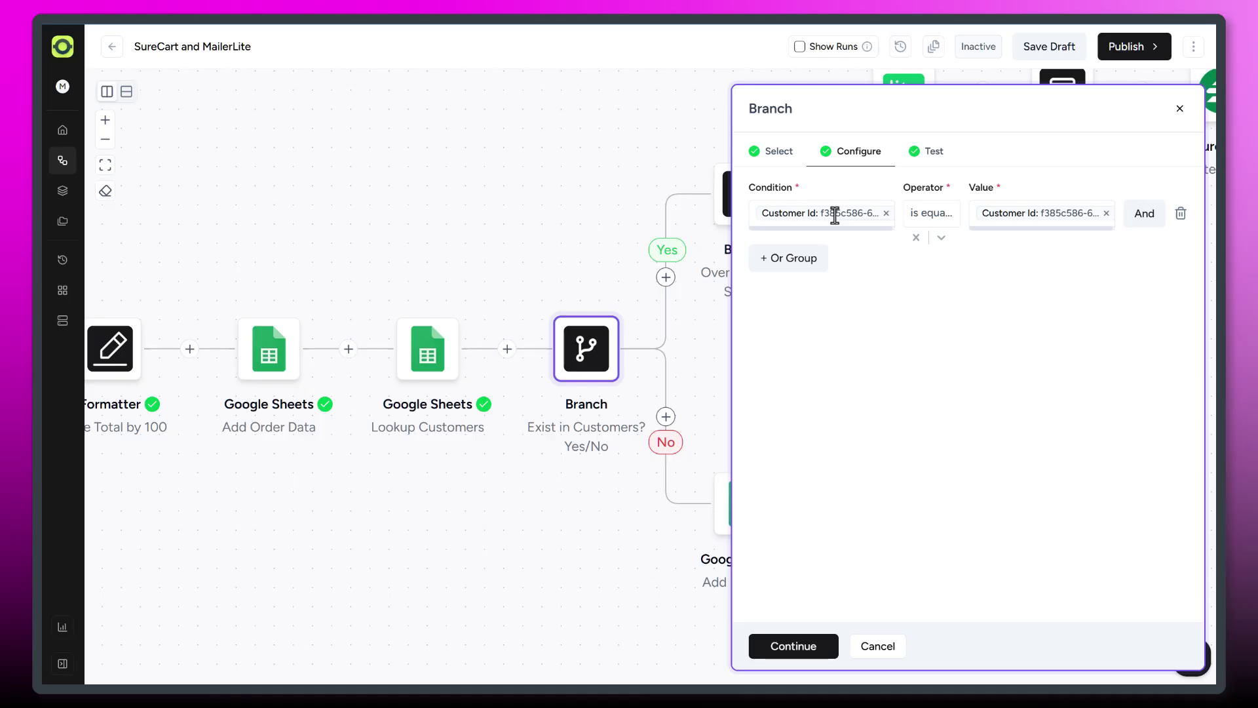
click(888, 649)
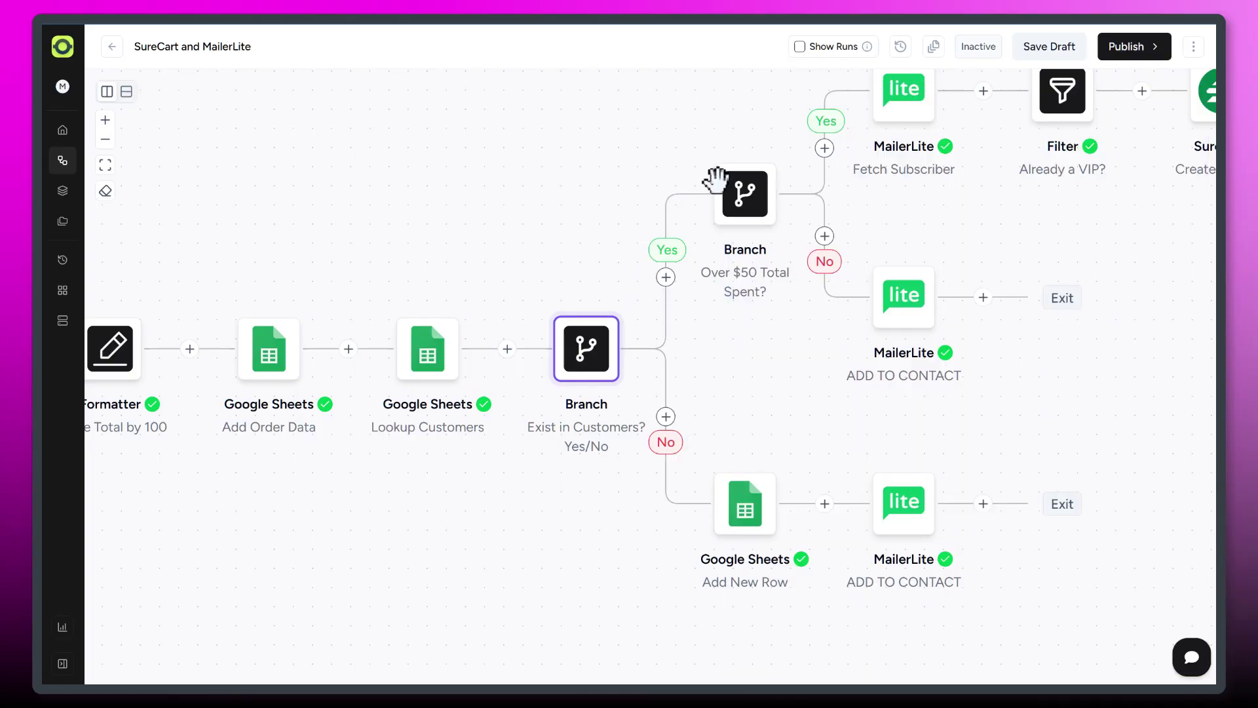
- Review the Over $50 Total Spent? branch condition: Total Spent ($) greater than 50.00
mouse_move(598, 359)
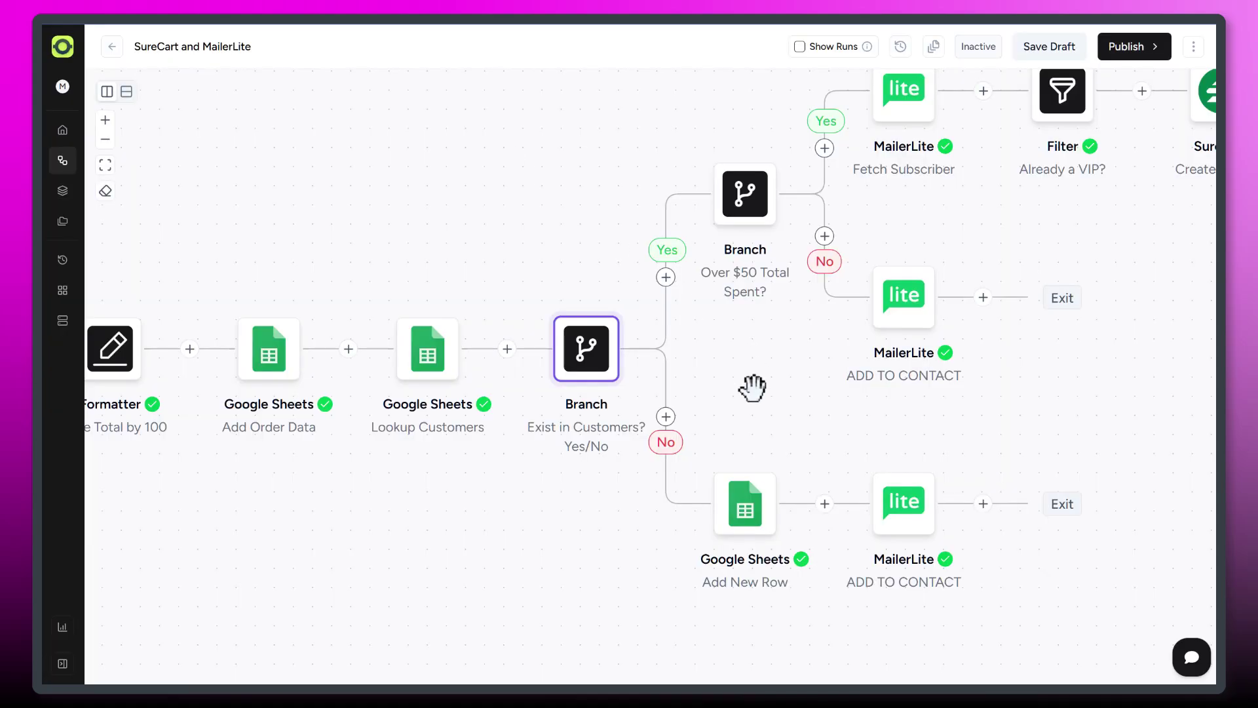
scroll(750, 387, down, 2)
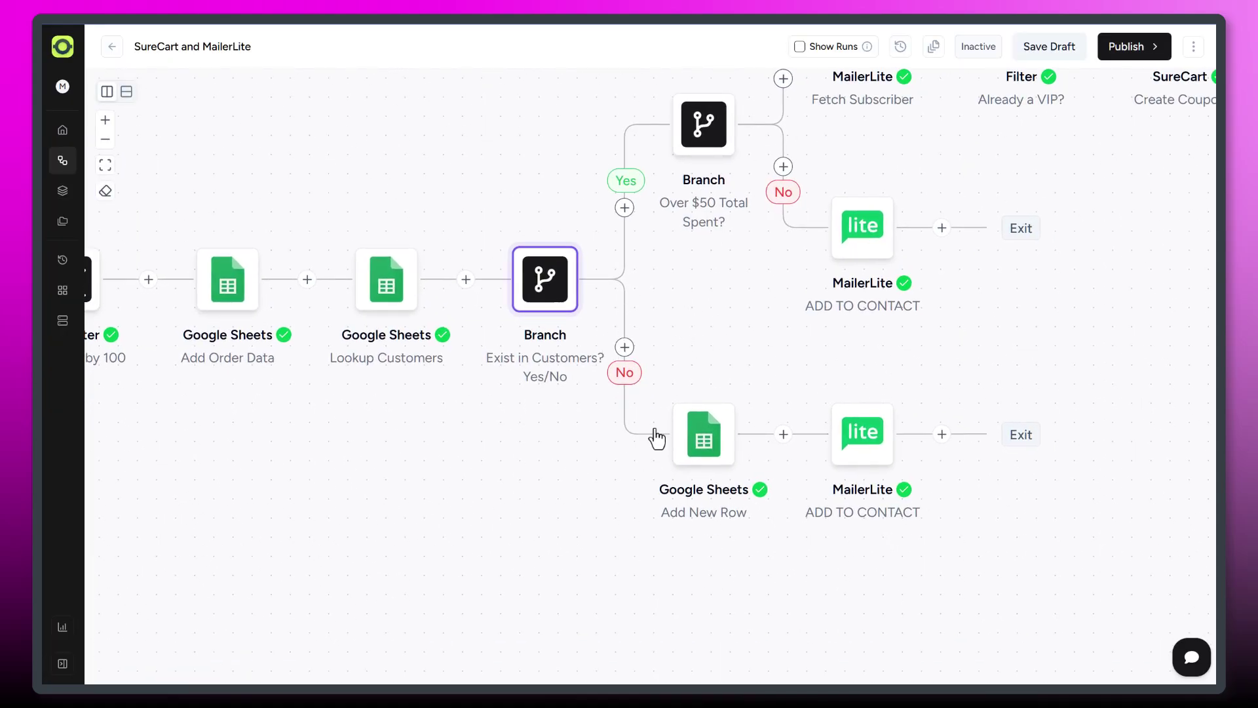
mouse_move(730, 435)
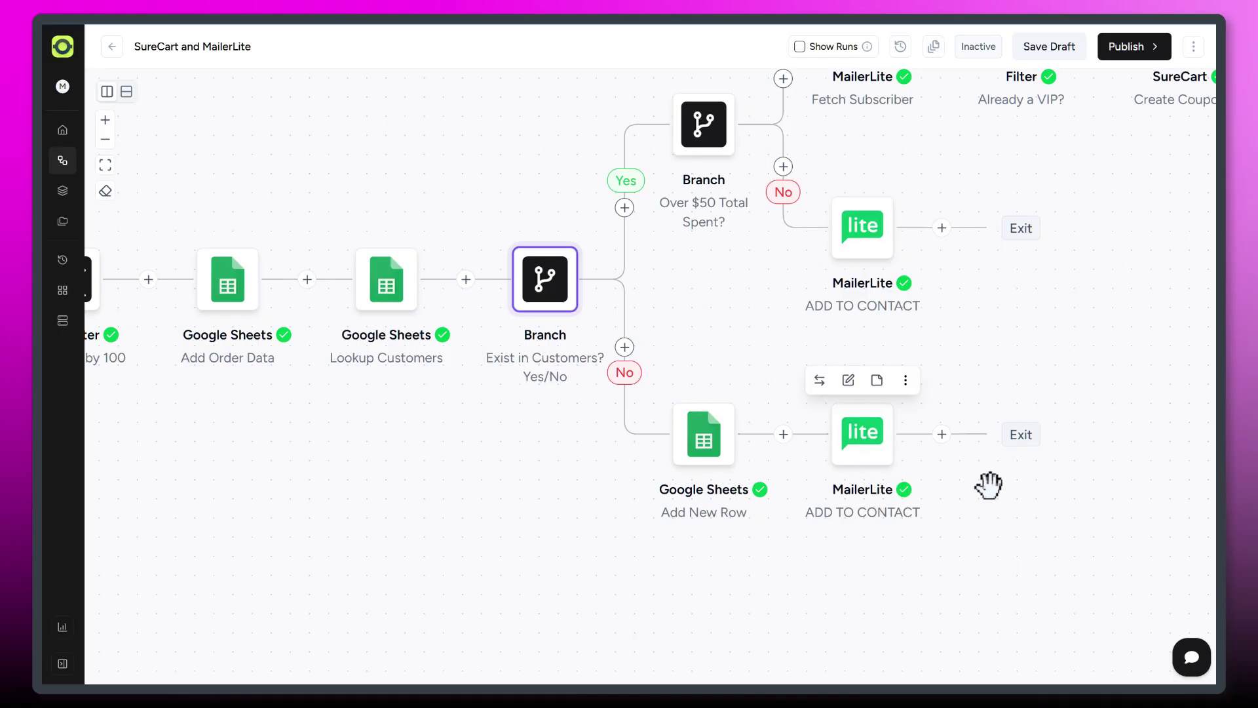
scroll(918, 488, up, 3)
mouse_move(714, 279)
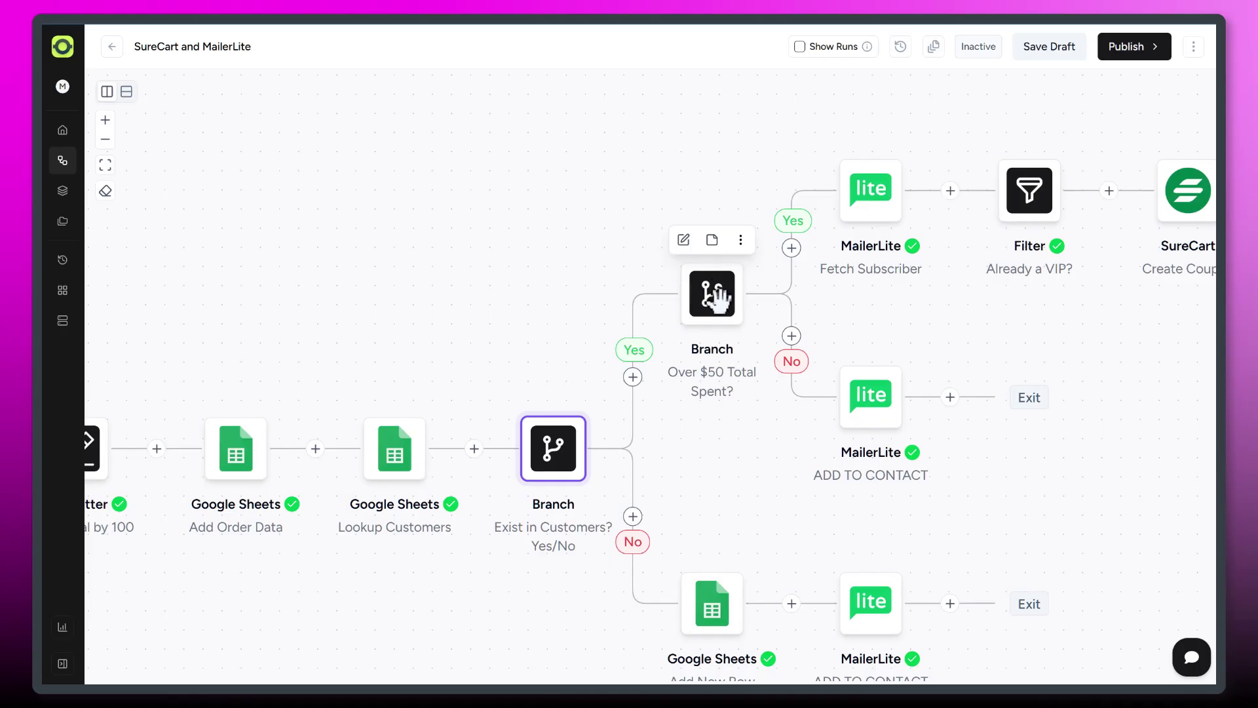
click(718, 298)
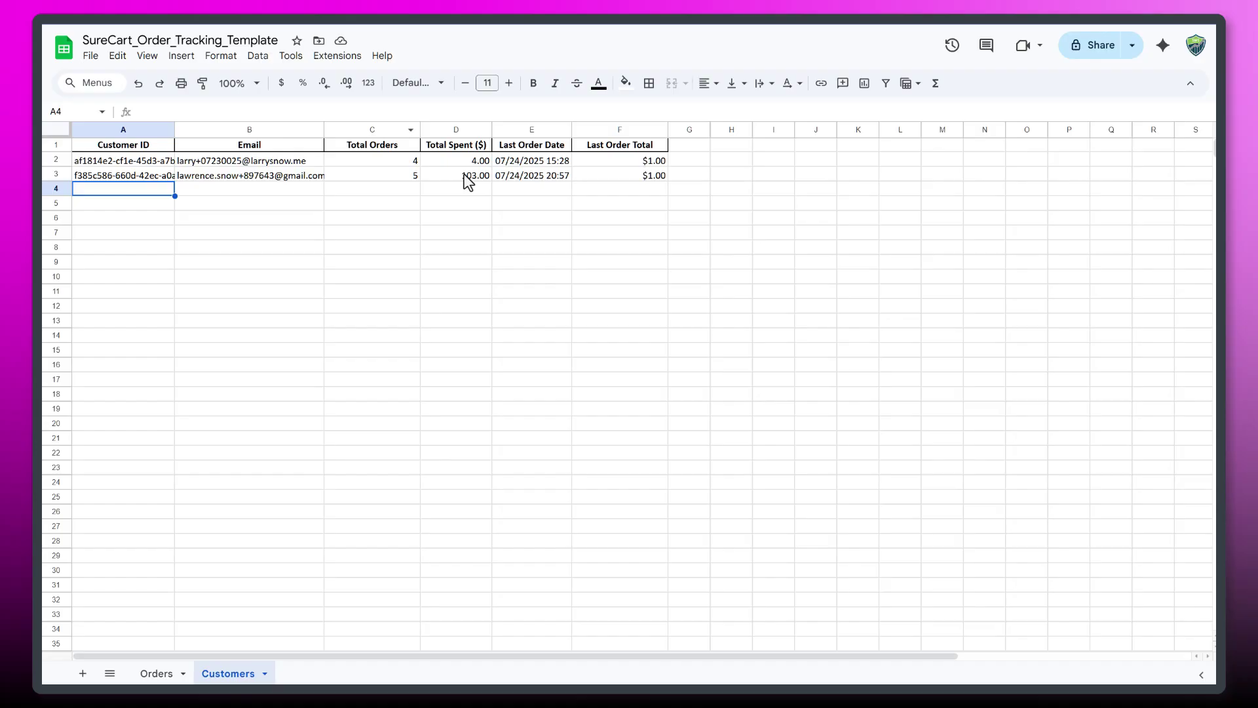
click(469, 176)
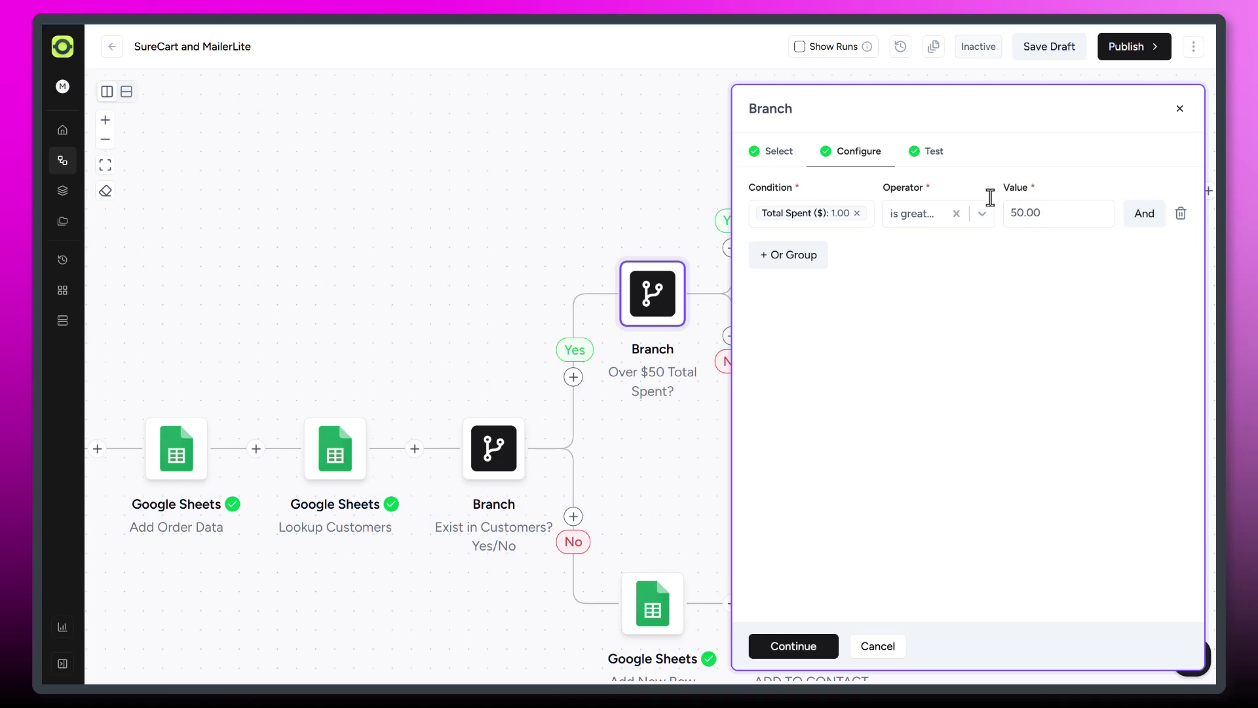
- Close the branch settings and view the Yes path from Fetch Subscriber to ADD TO VIP
click(878, 646)
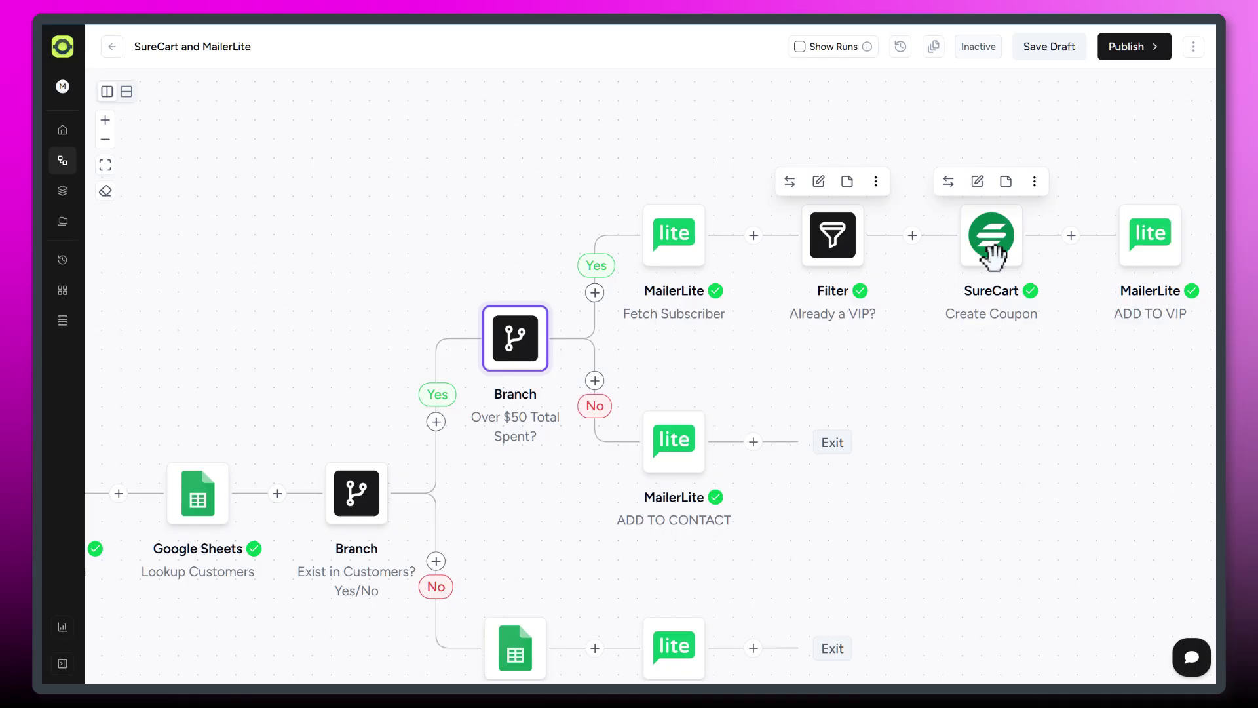
scroll(766, 339, down, 1)
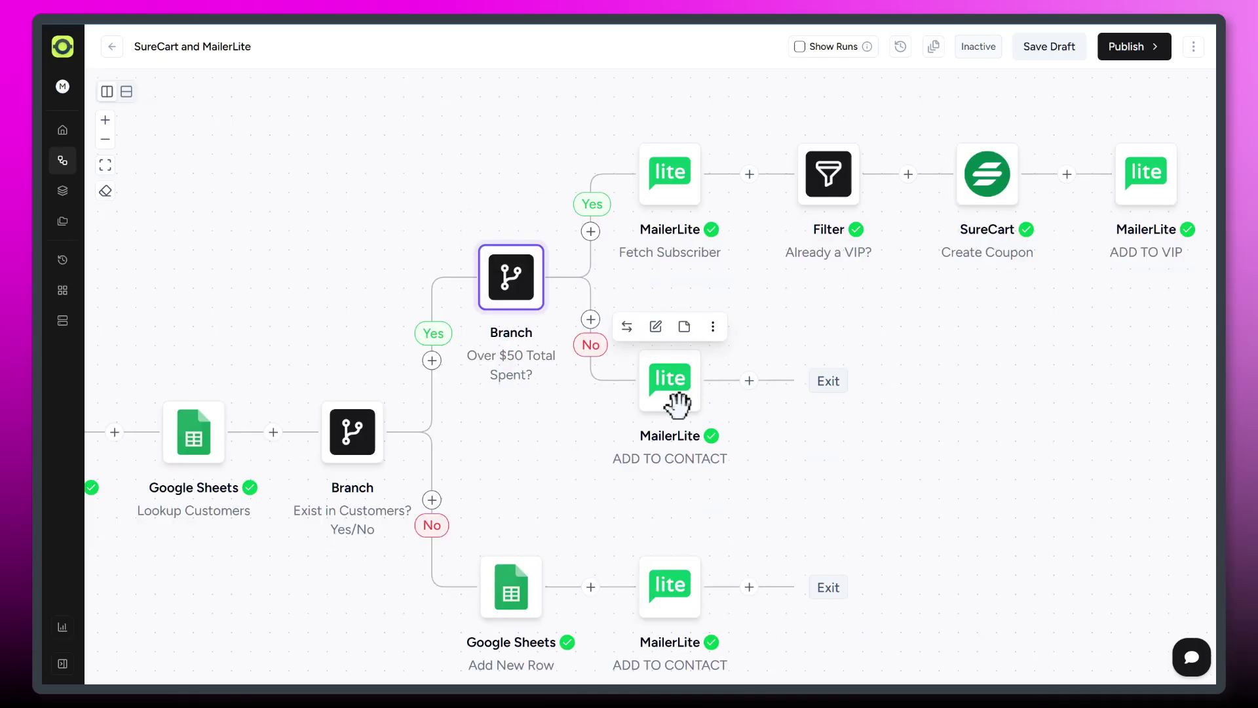
scroll(573, 326, up, 1)
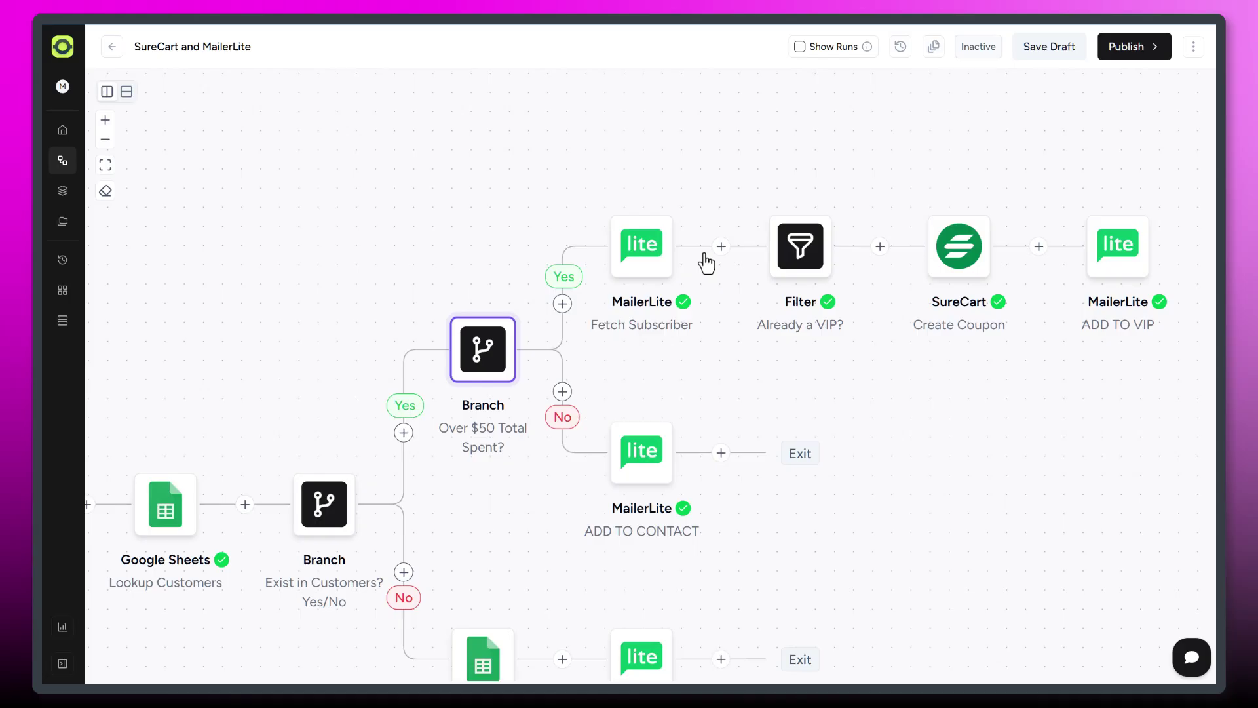
click(645, 245)
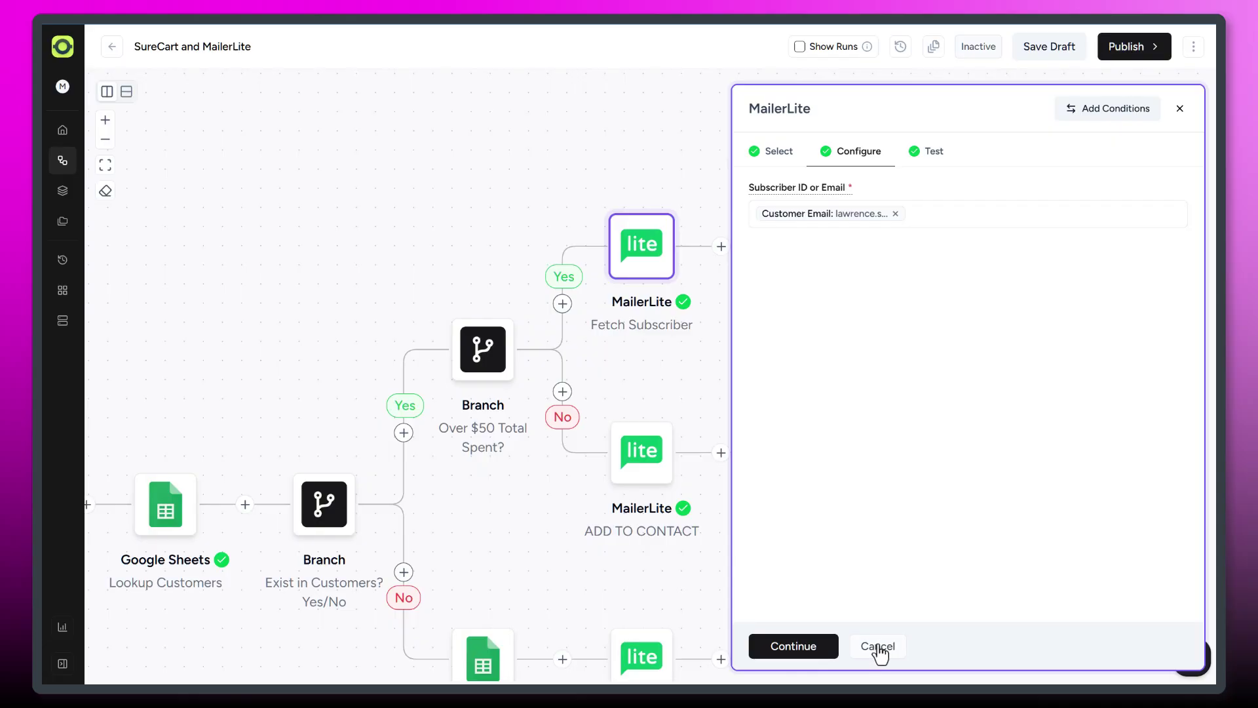
click(934, 151)
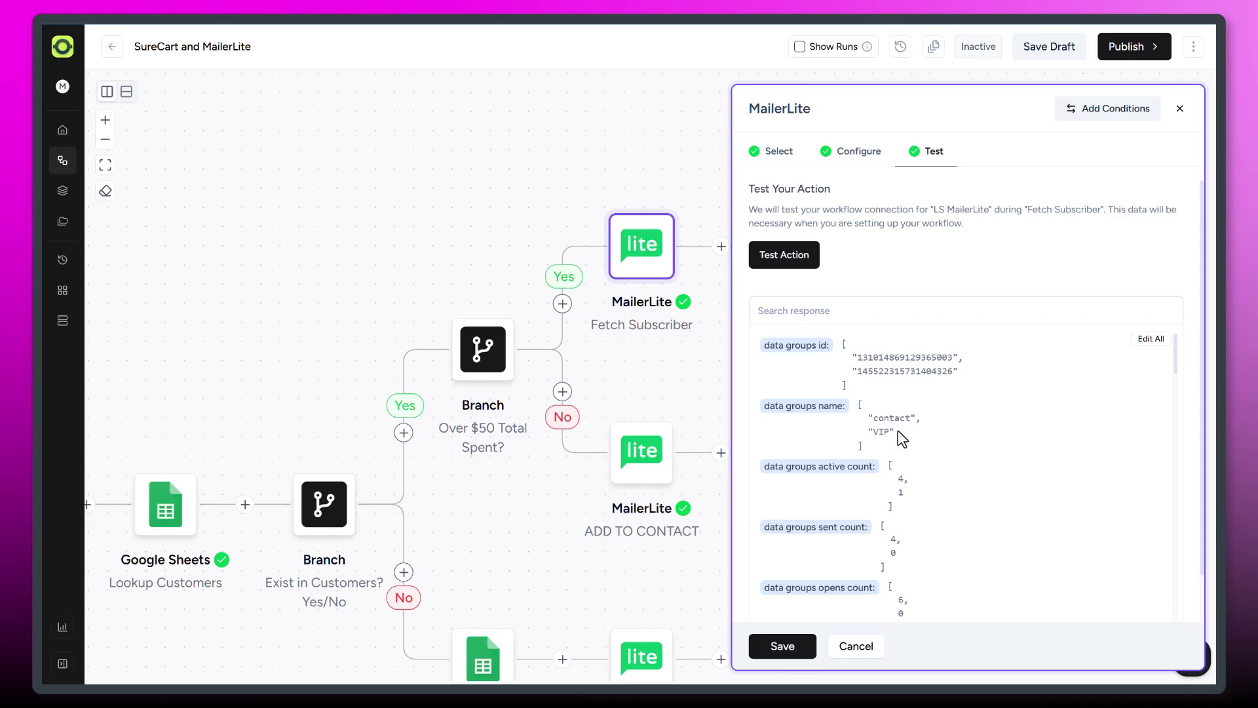
drag(897, 431, 865, 431)
click(856, 645)
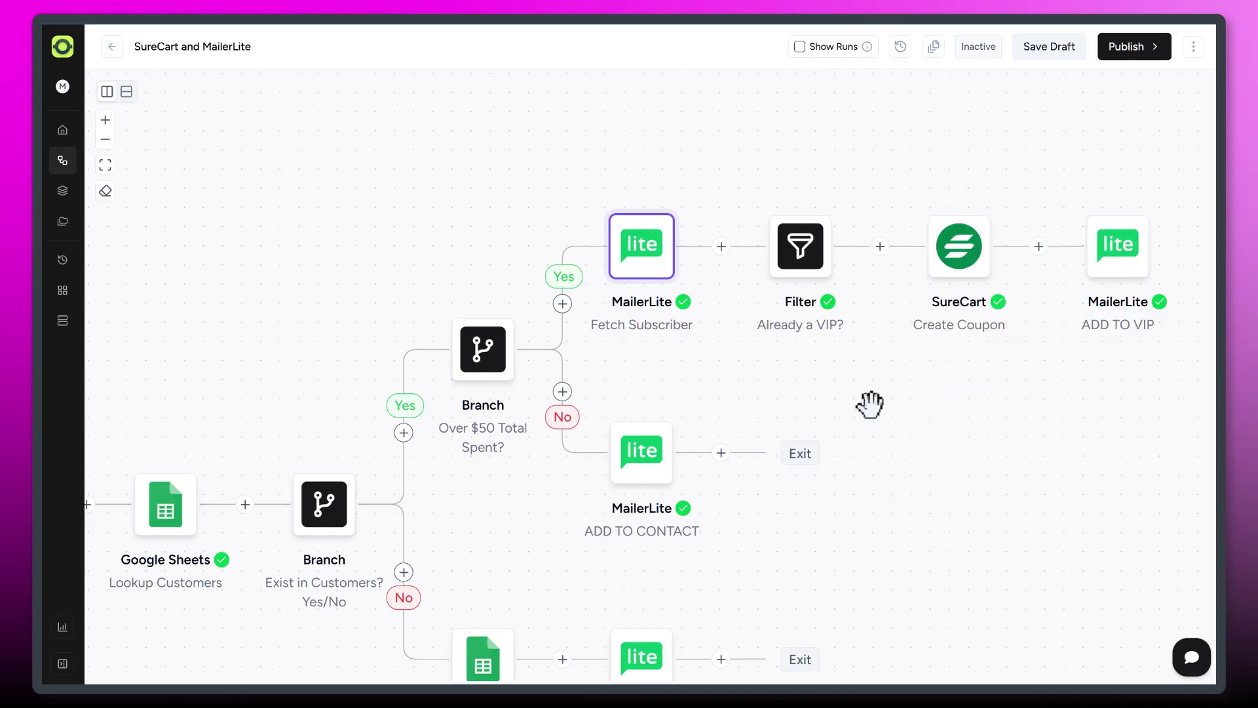
drag(865, 394, 793, 414)
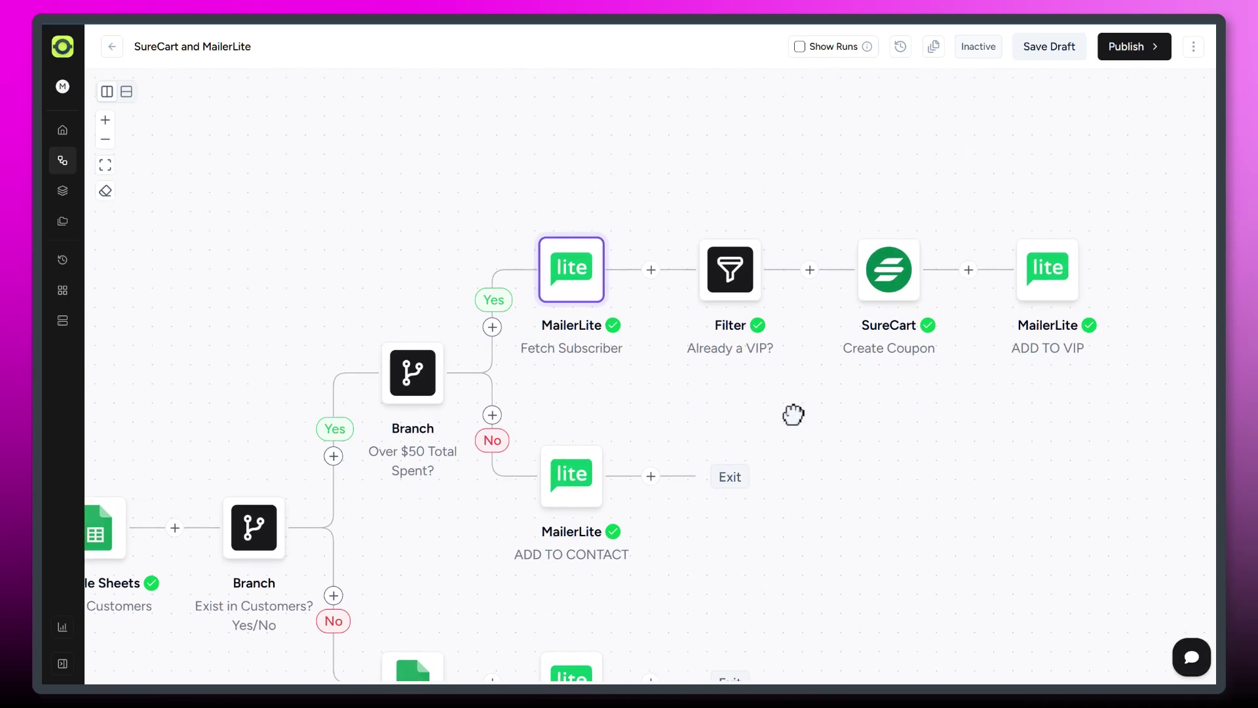
click(718, 278)
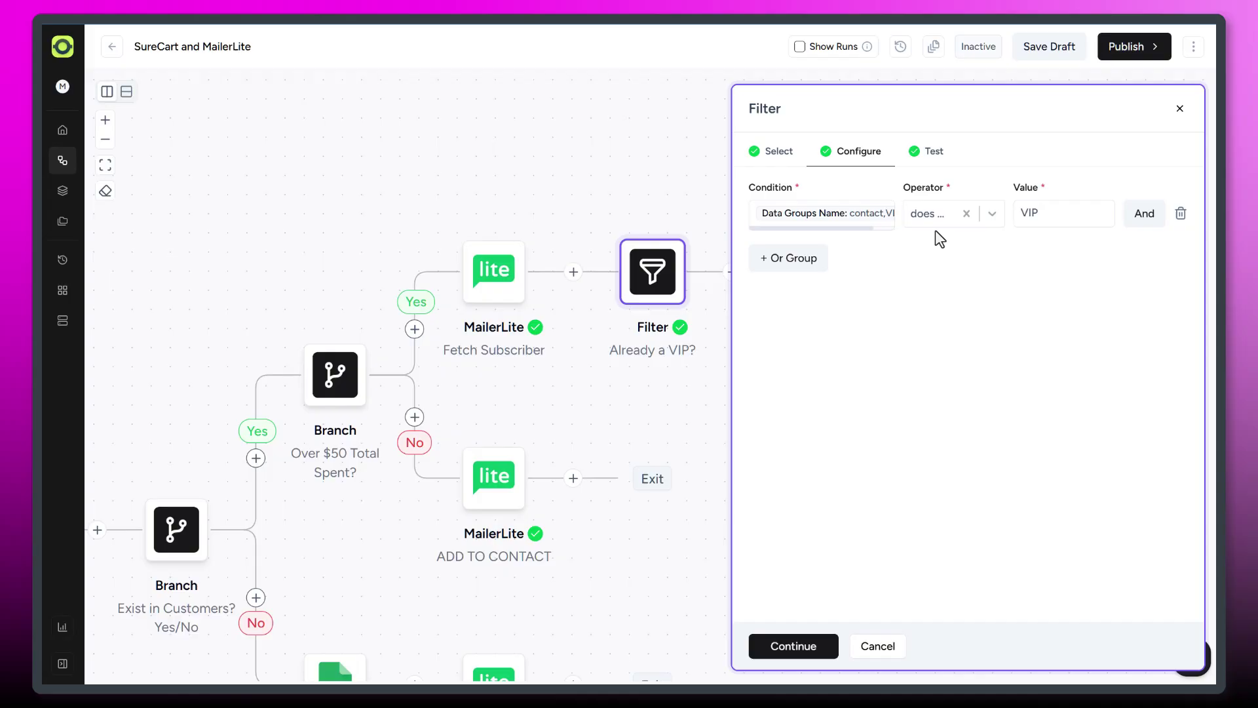
click(885, 647)
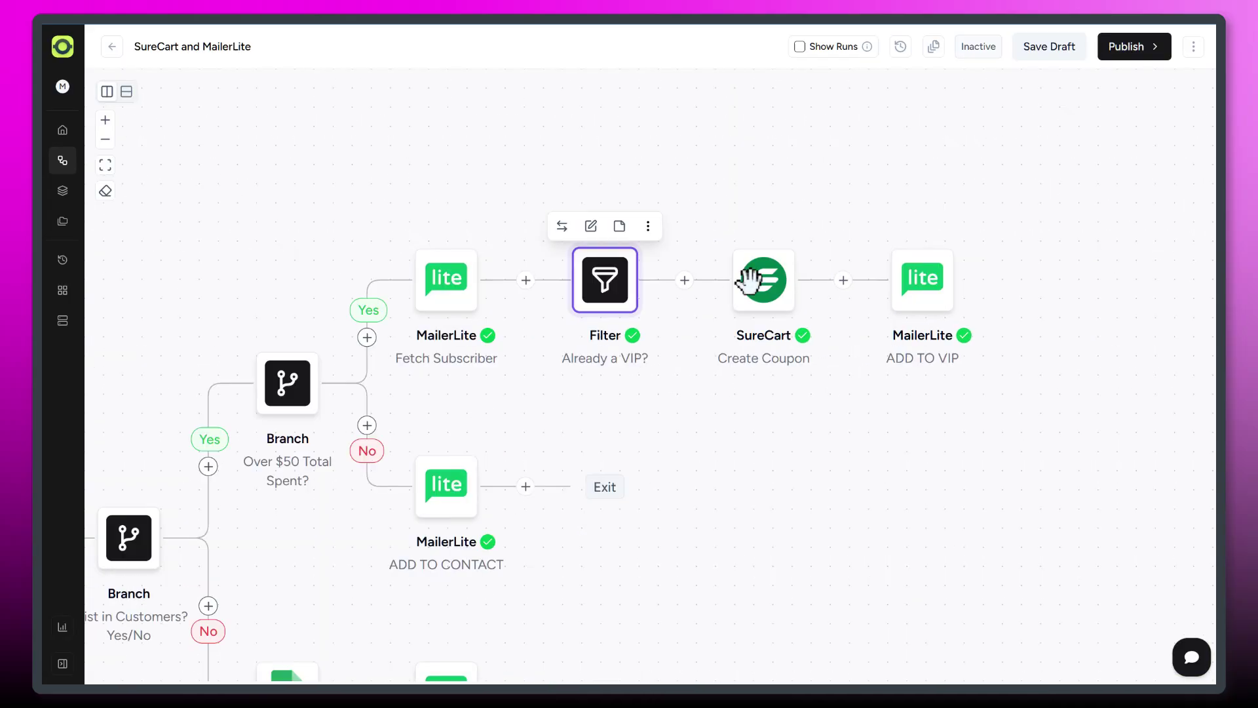
mouse_move(763, 279)
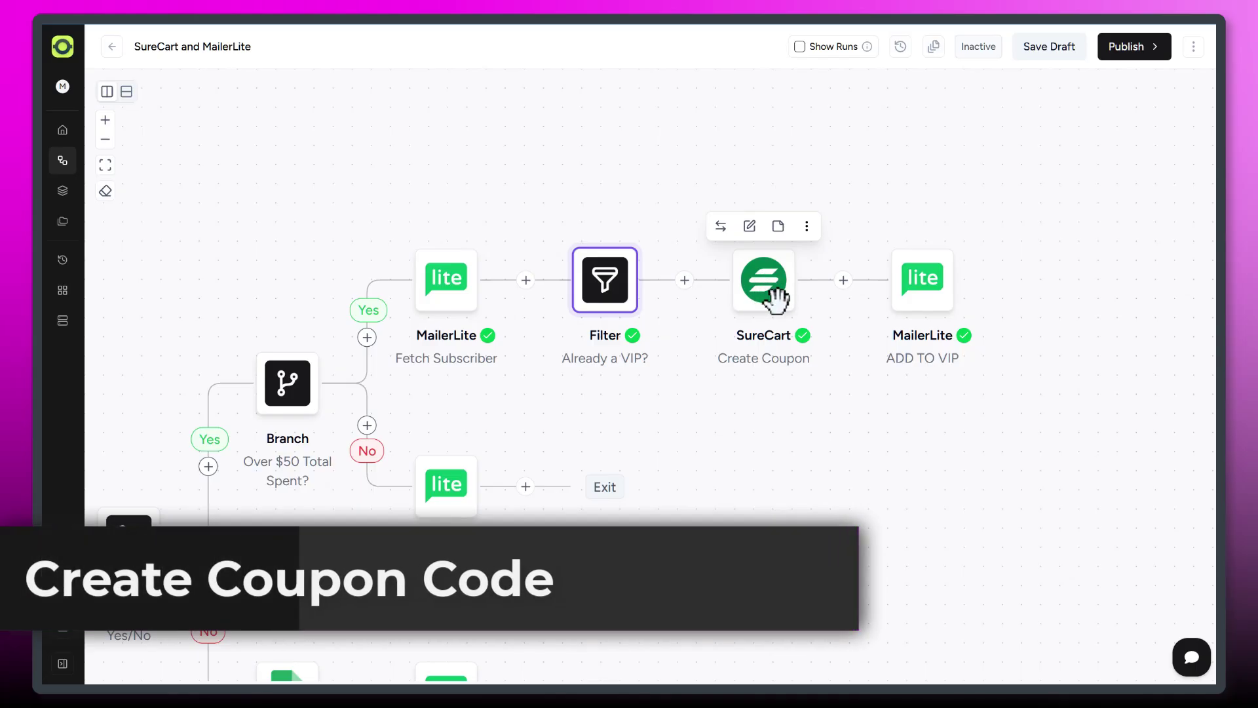
click(774, 292)
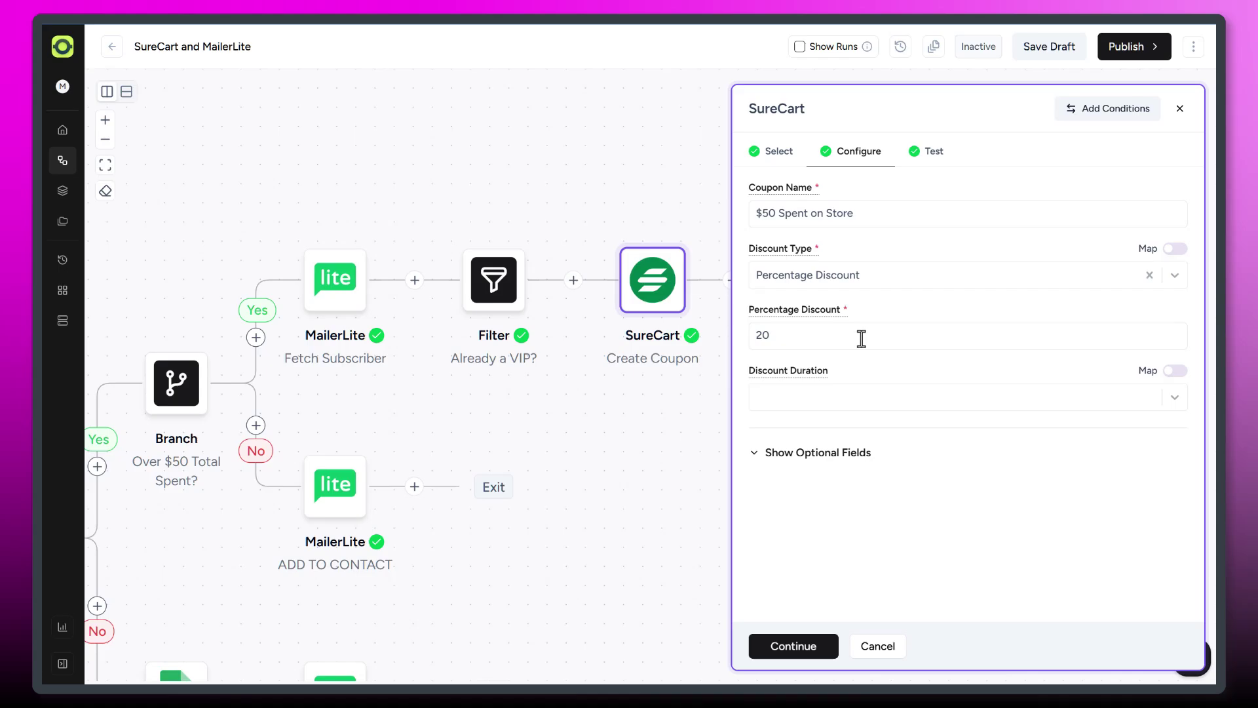
click(837, 453)
scroll(954, 423, down, 5)
scroll(905, 399, up, 1)
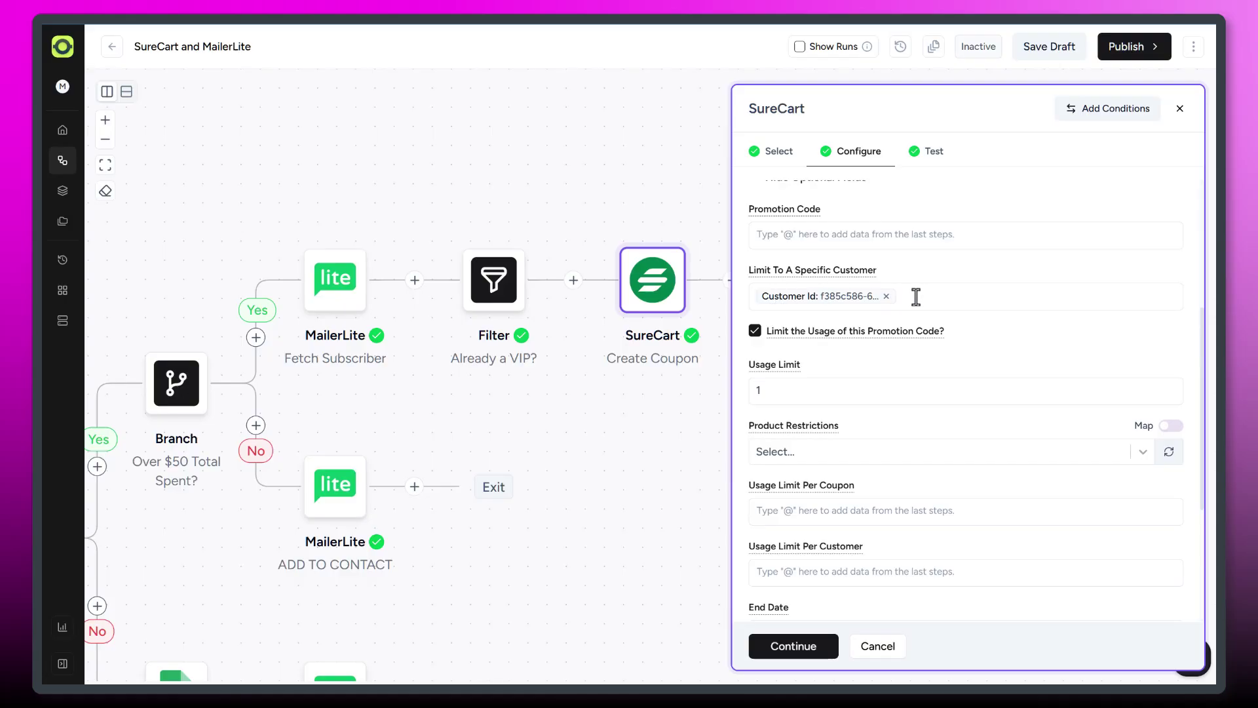
scroll(927, 399, down, 4)
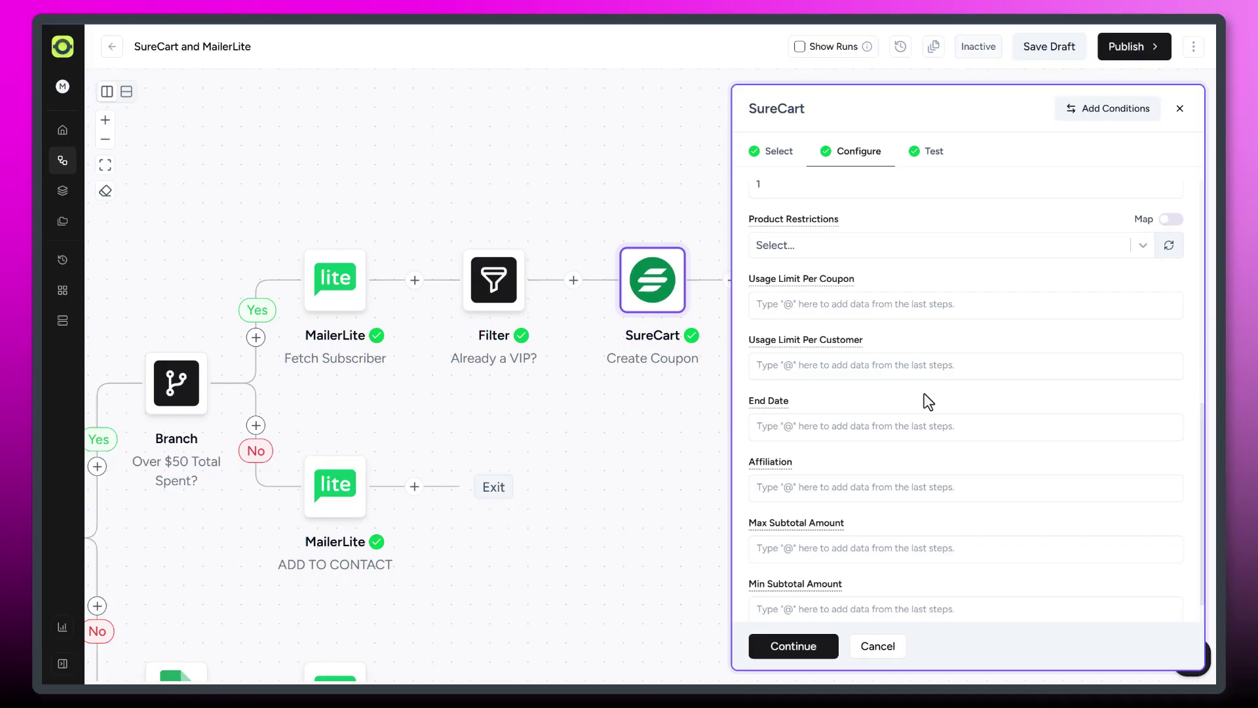
scroll(924, 333, up, 6)
key(Escape)
drag(888, 435, 764, 452)
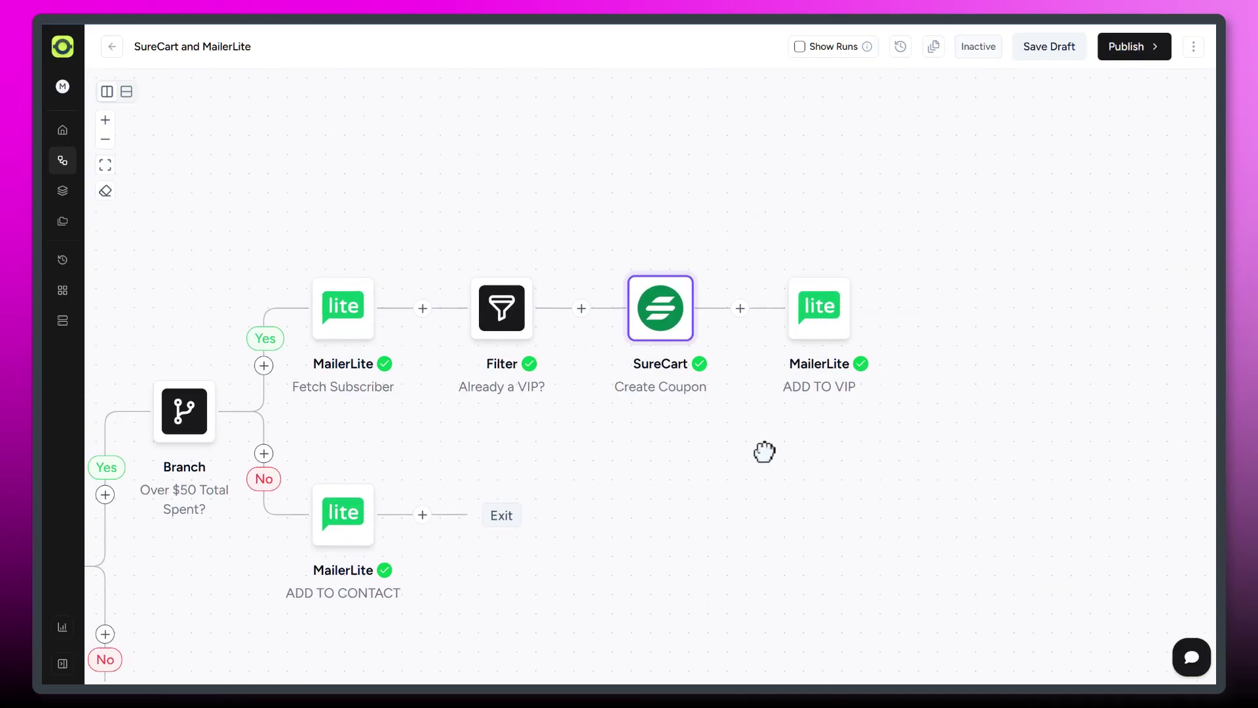
mouse_move(827, 299)
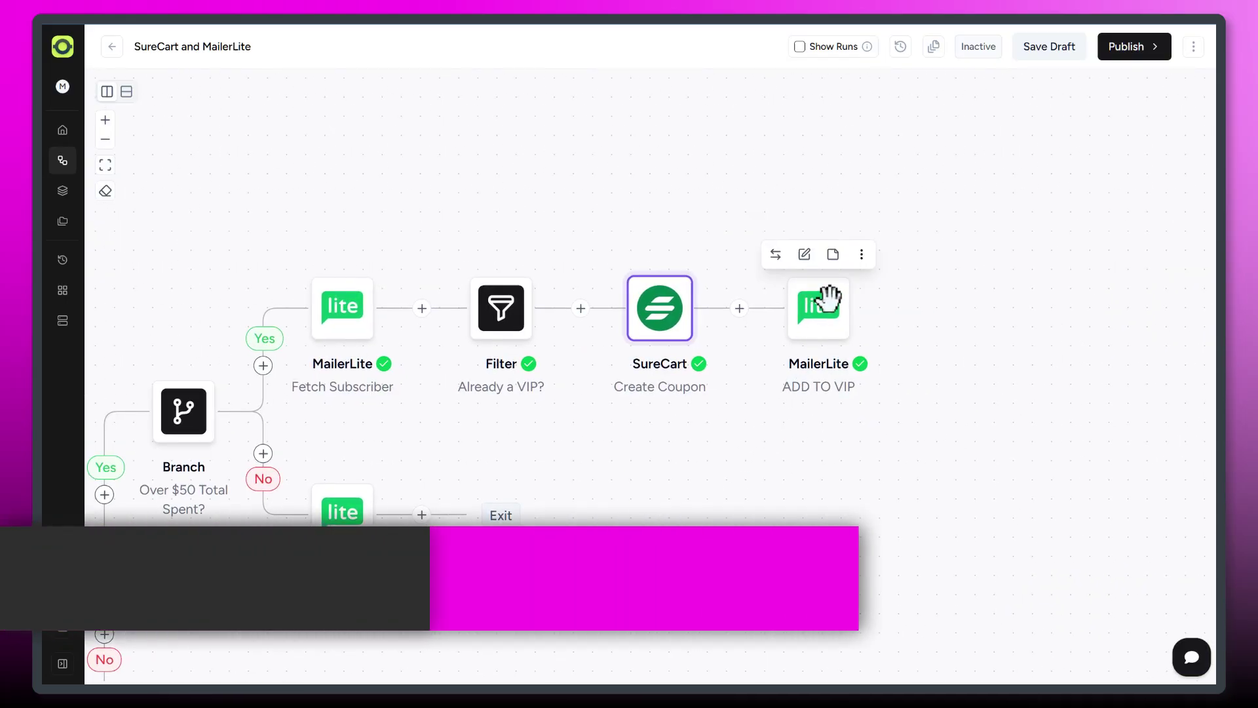
click(829, 300)
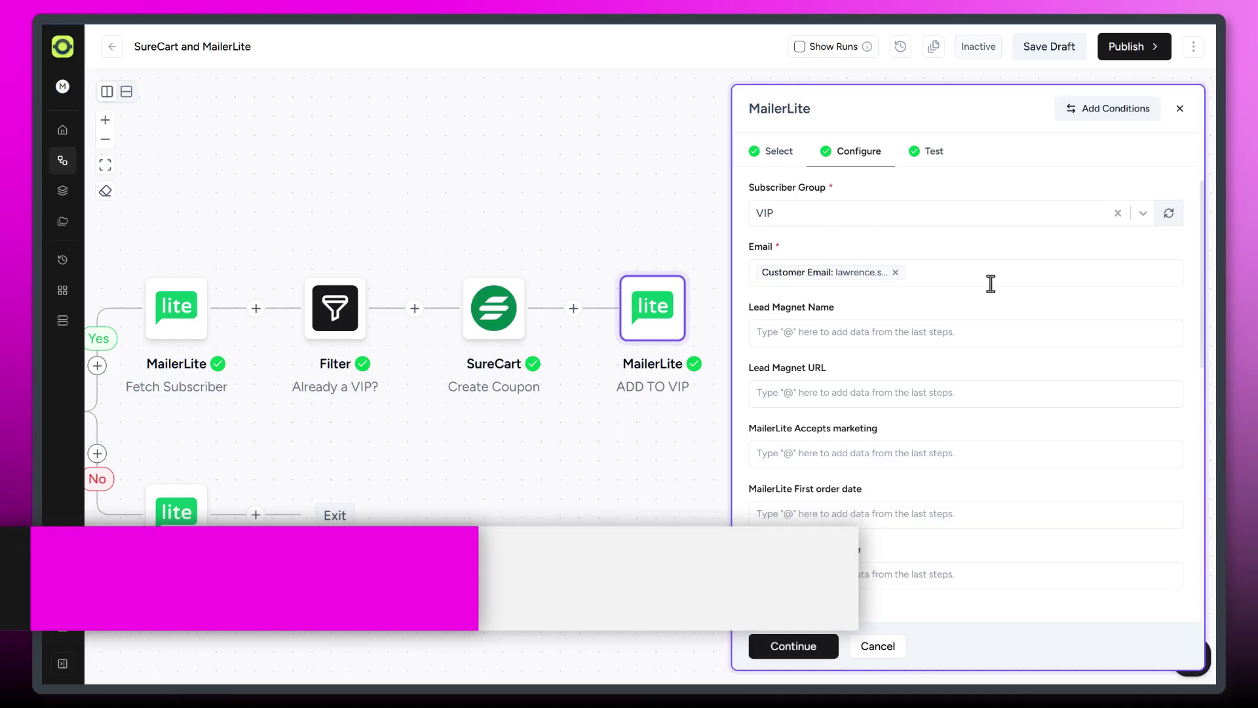
scroll(991, 283, down, 1)
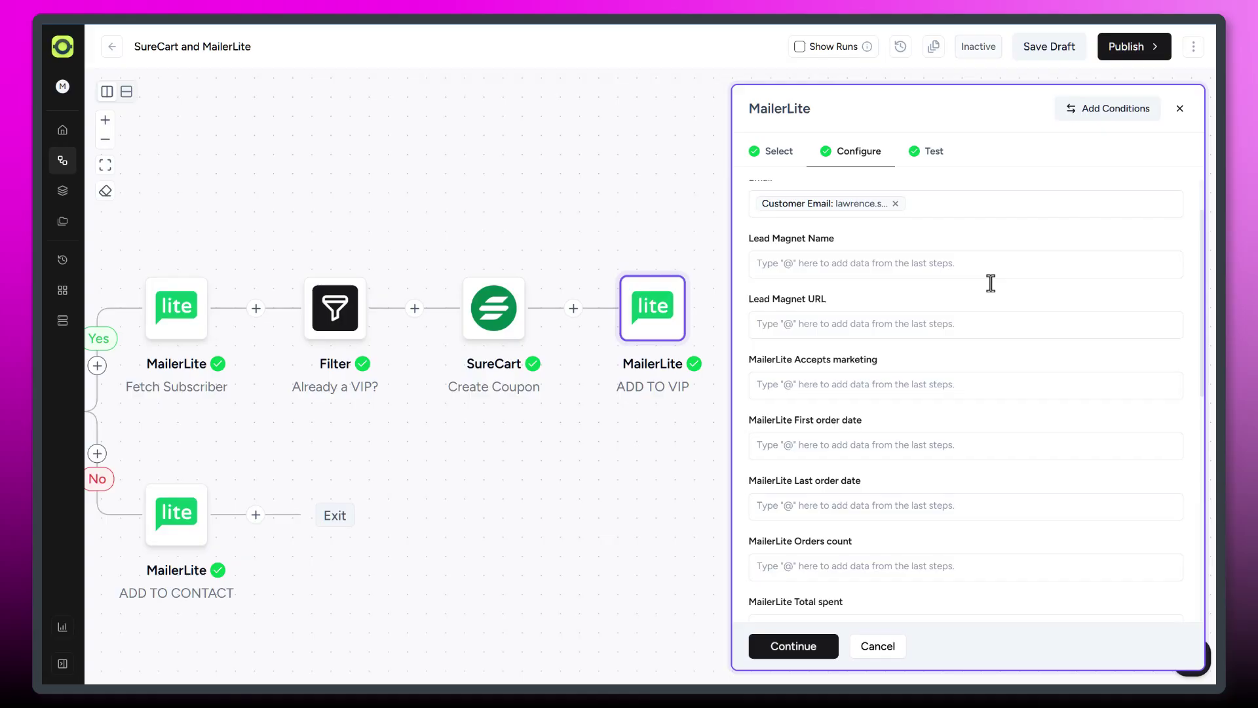
scroll(991, 281, down, 3)
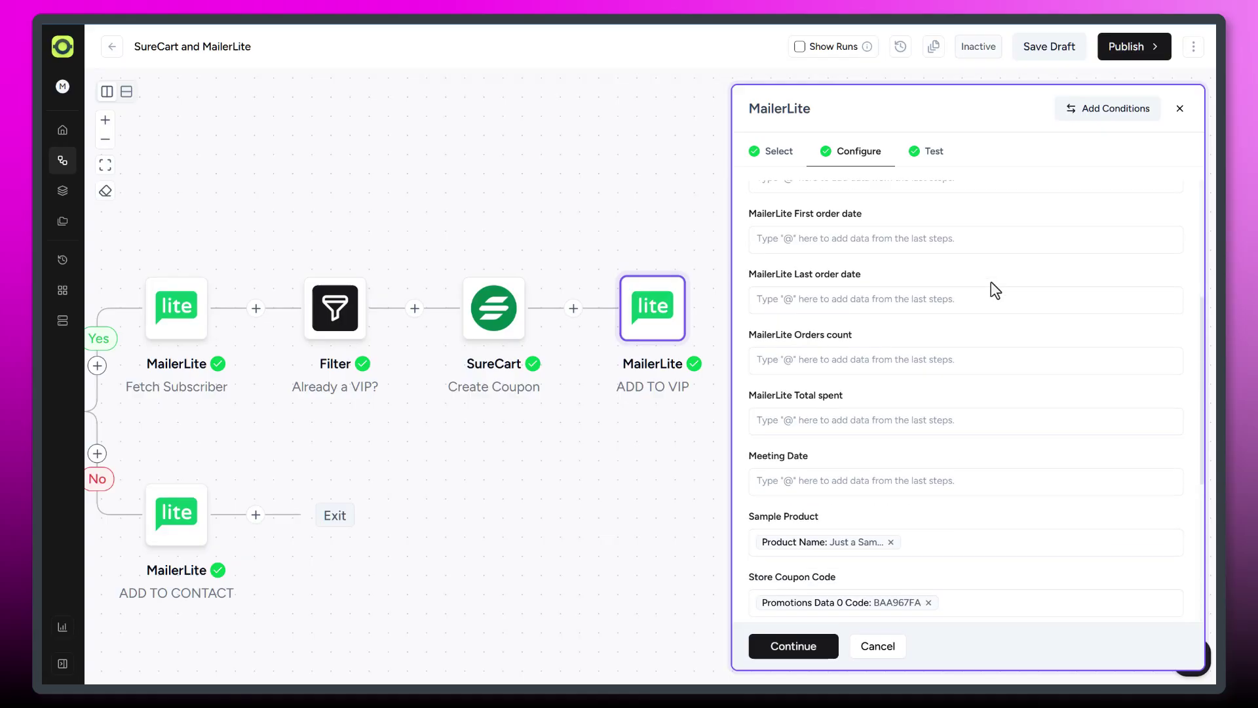
scroll(991, 282, down, 1)
scroll(989, 282, down, 1)
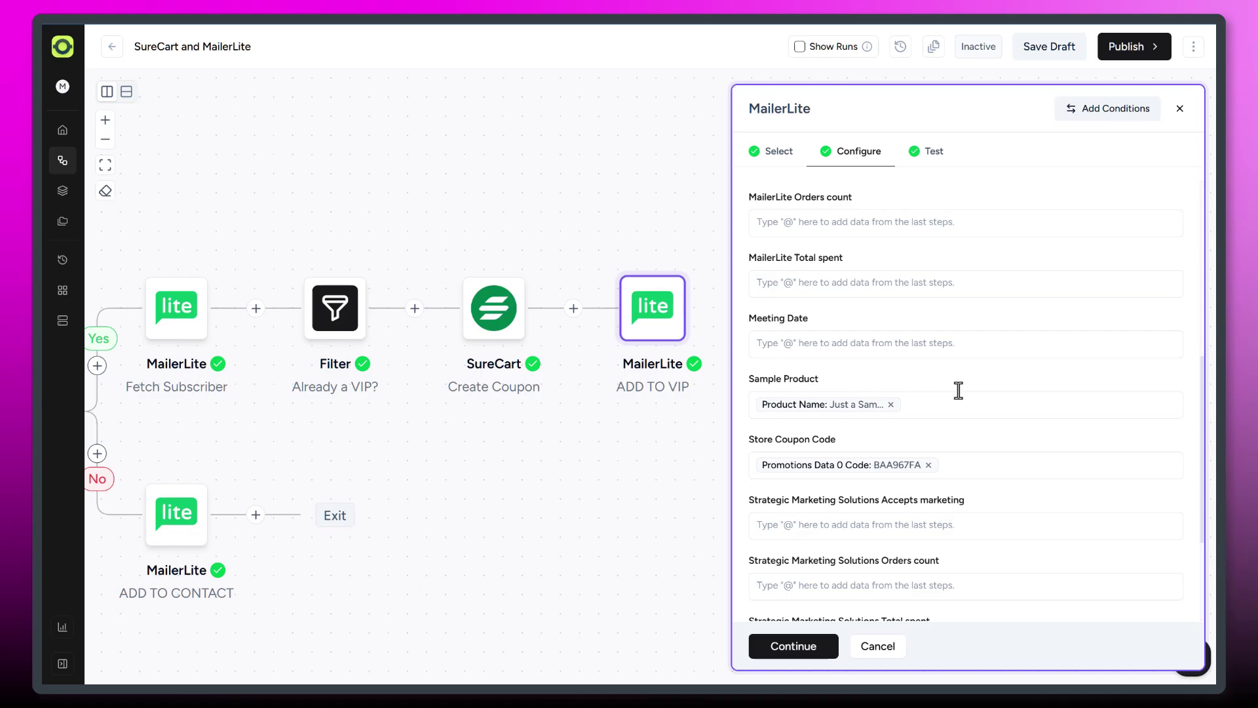
scroll(960, 393, down, 1)
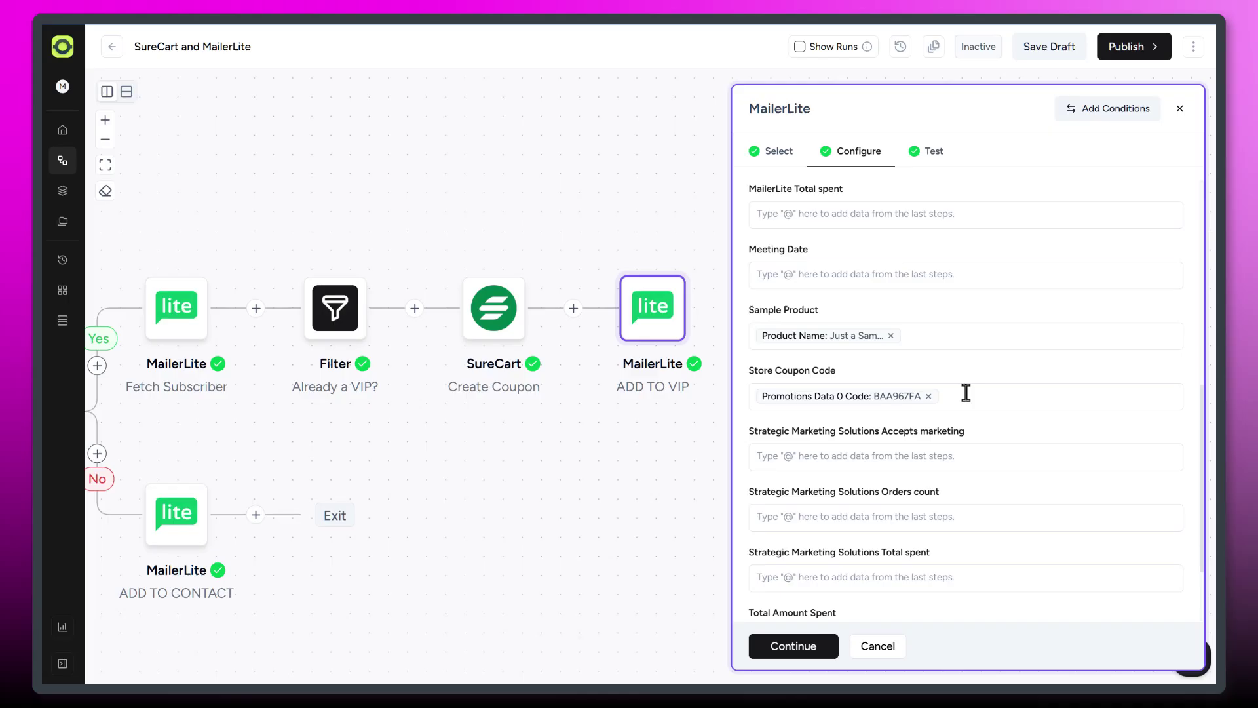
scroll(966, 392, down, 2)
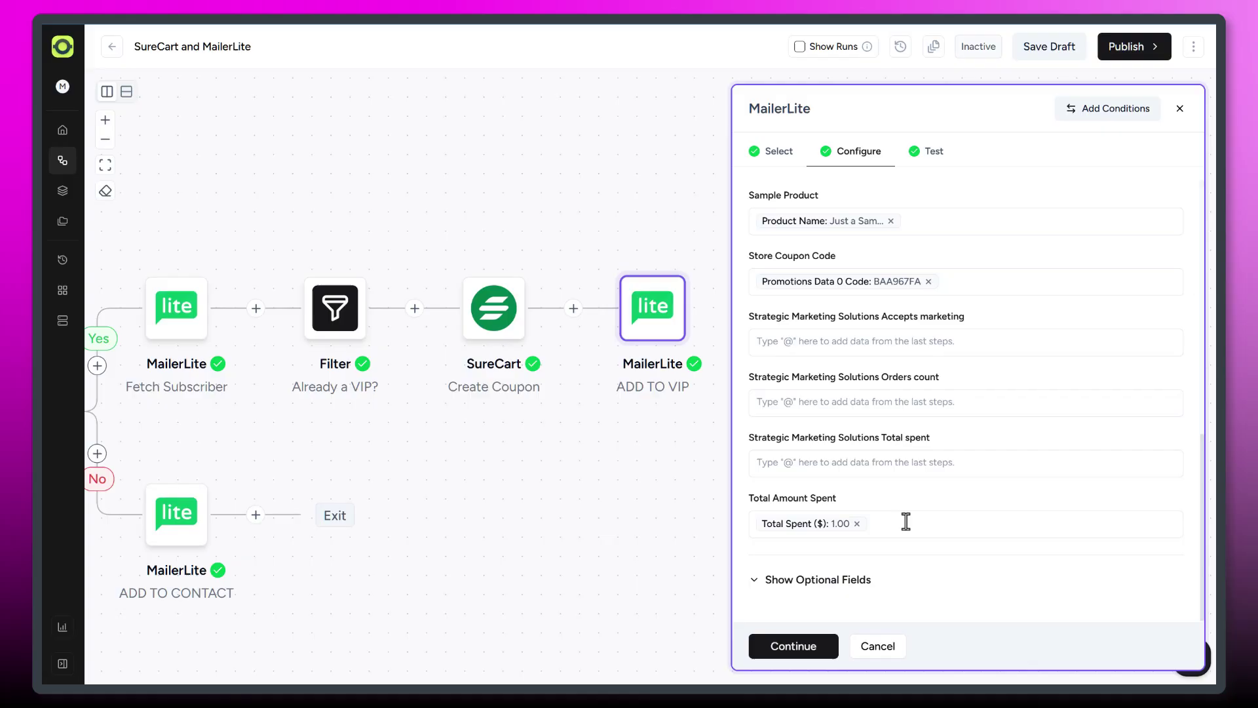
click(889, 649)
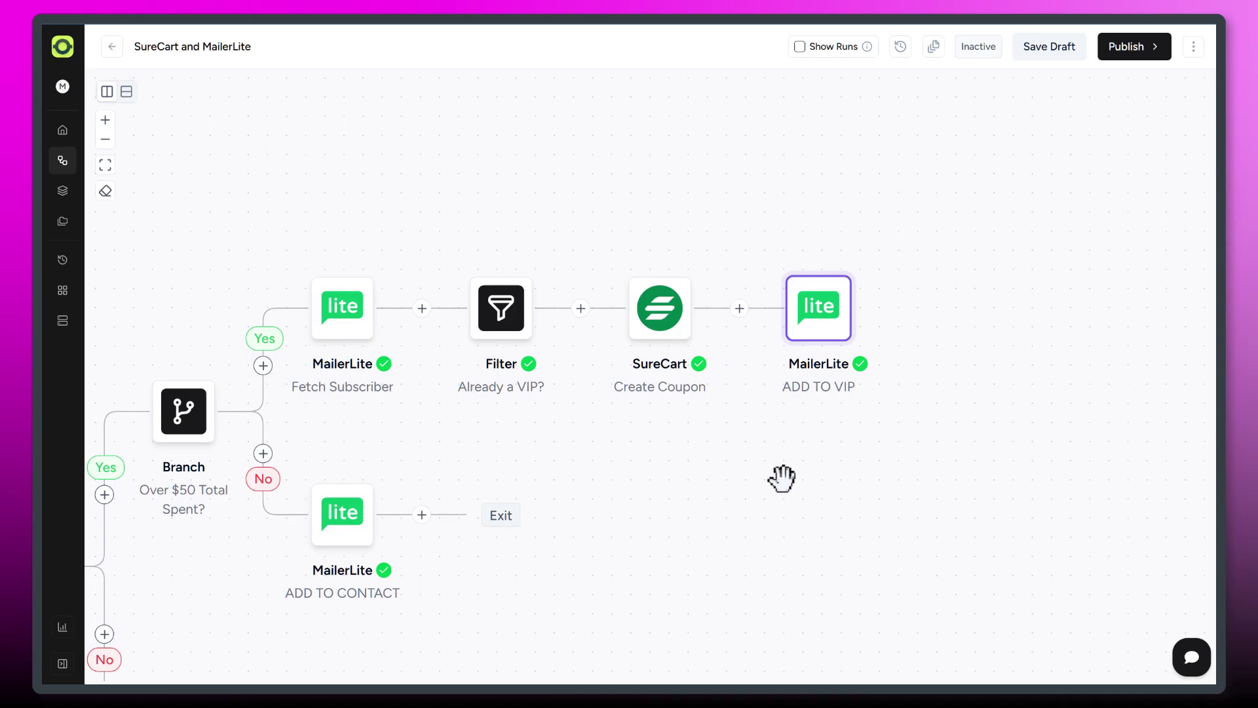
drag(759, 482, 904, 391)
scroll(904, 391, down, 3)
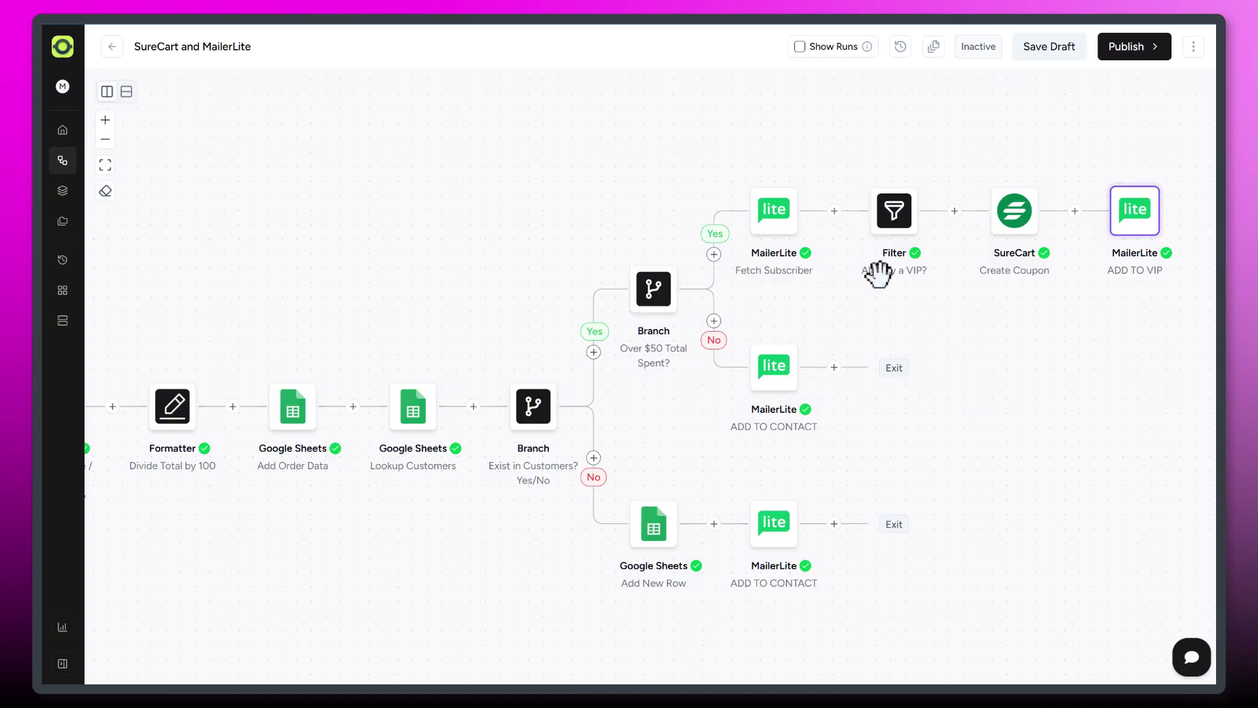
mouse_move(878, 174)
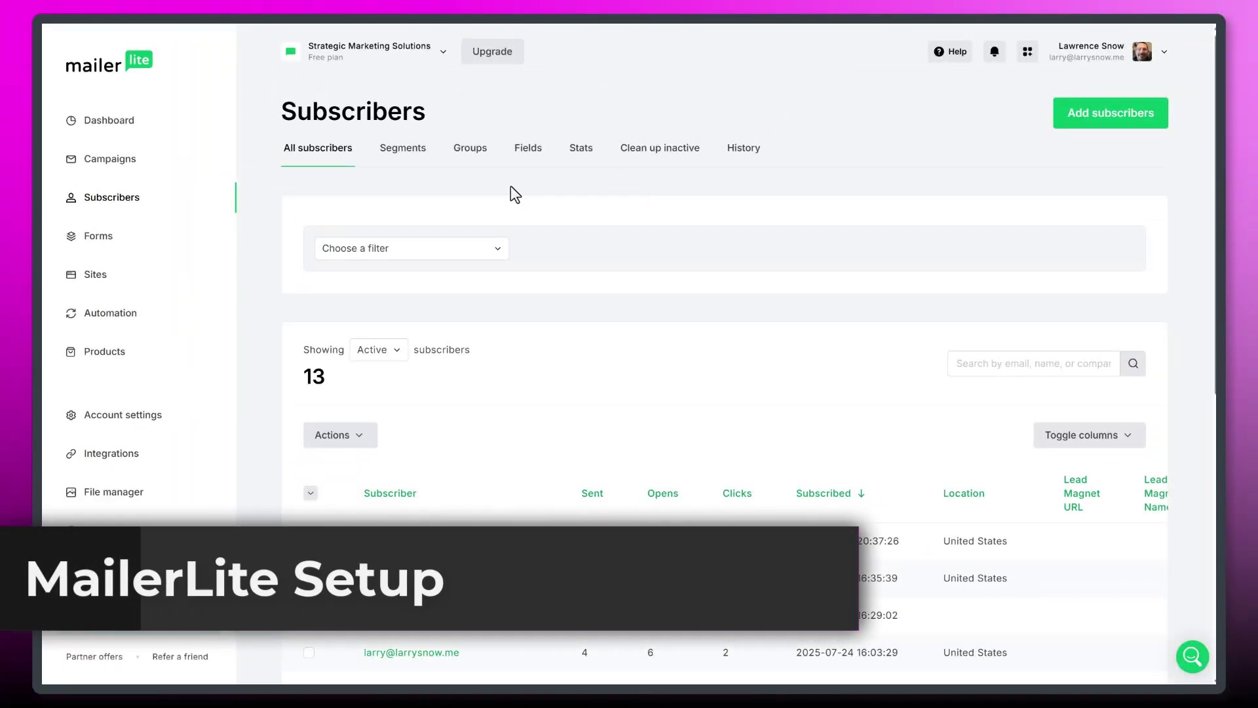
click(534, 149)
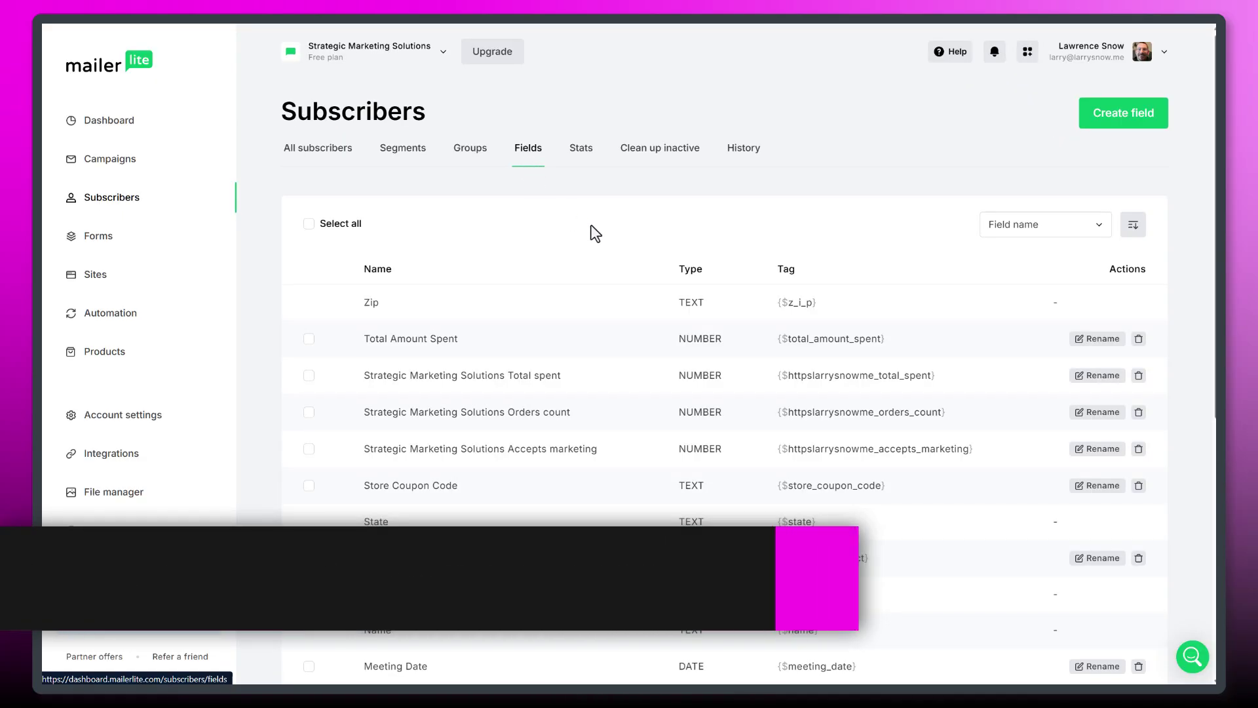
scroll(630, 282, down, 1)
drag(459, 269, 358, 270)
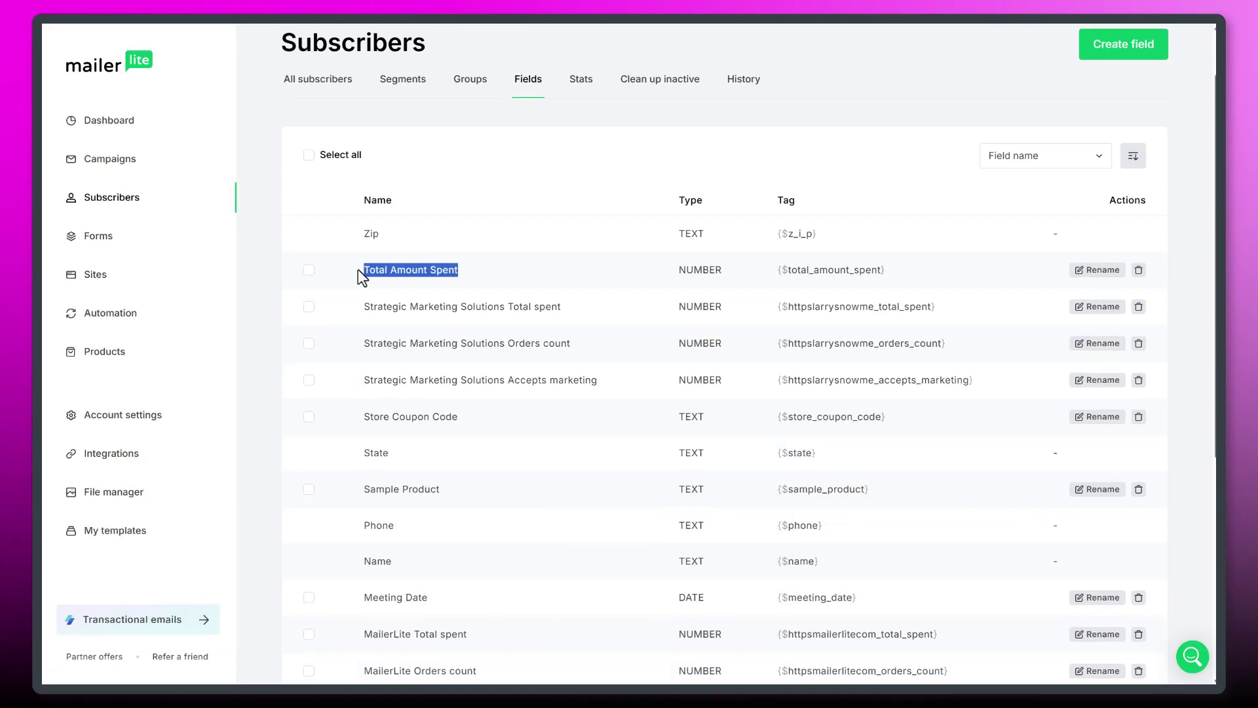
scroll(524, 315, down, 2)
drag(465, 349, 358, 350)
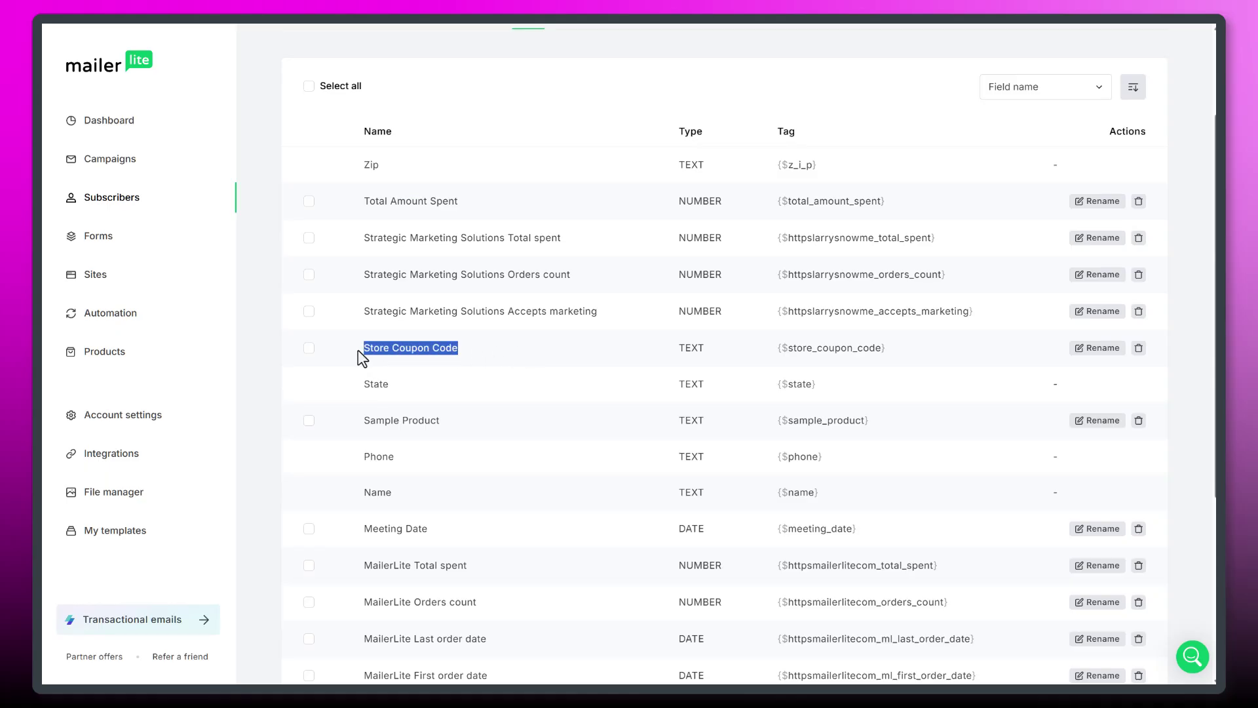
scroll(501, 348, down, 4)
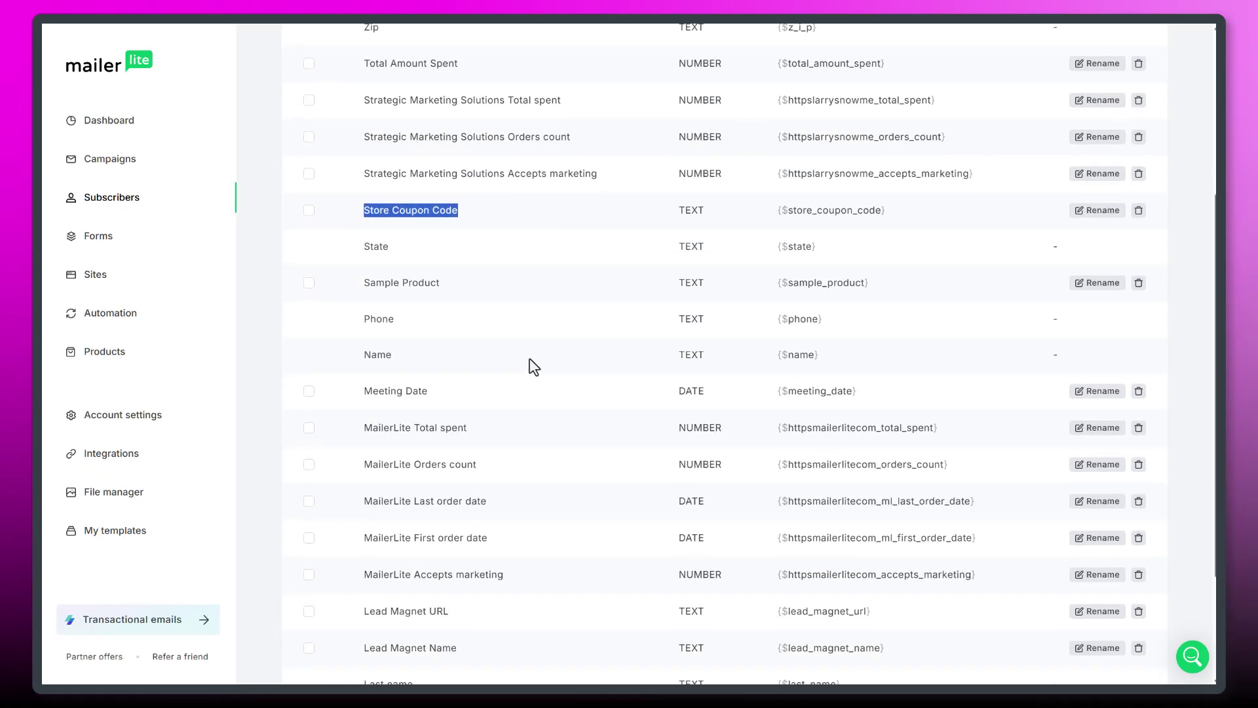
drag(489, 289, 351, 289)
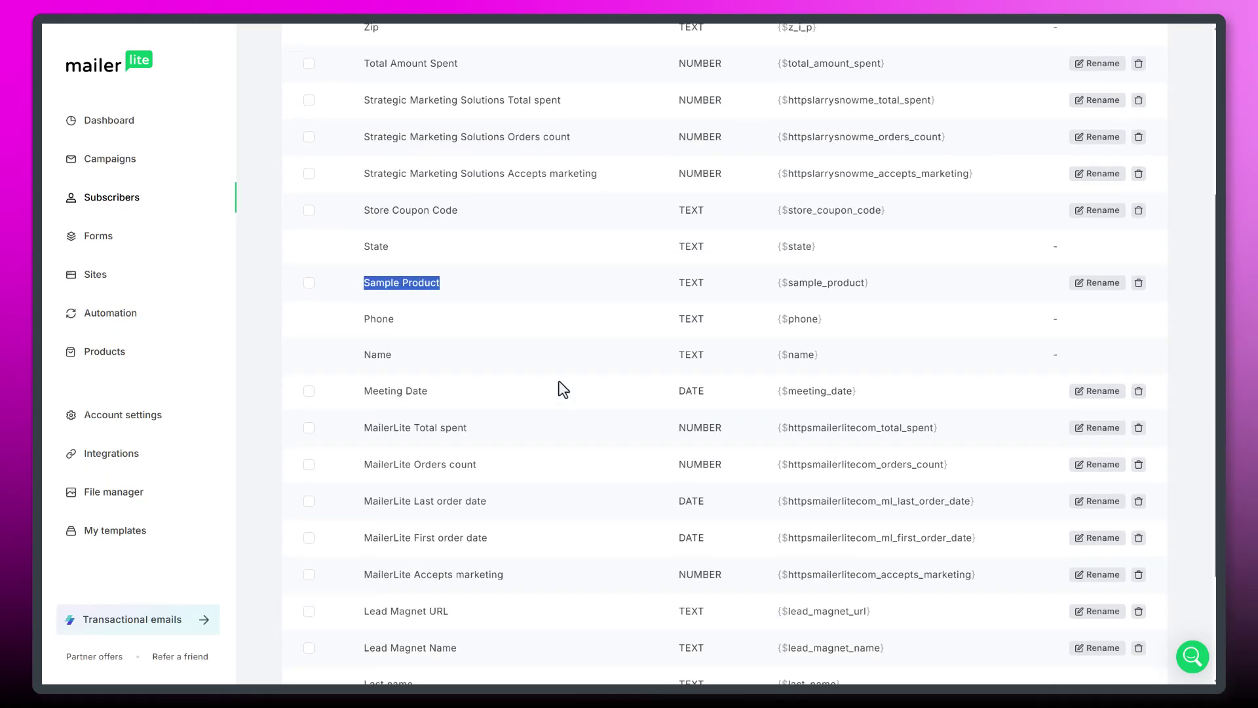
scroll(724, 303, up, 6)
scroll(726, 305, up, 2)
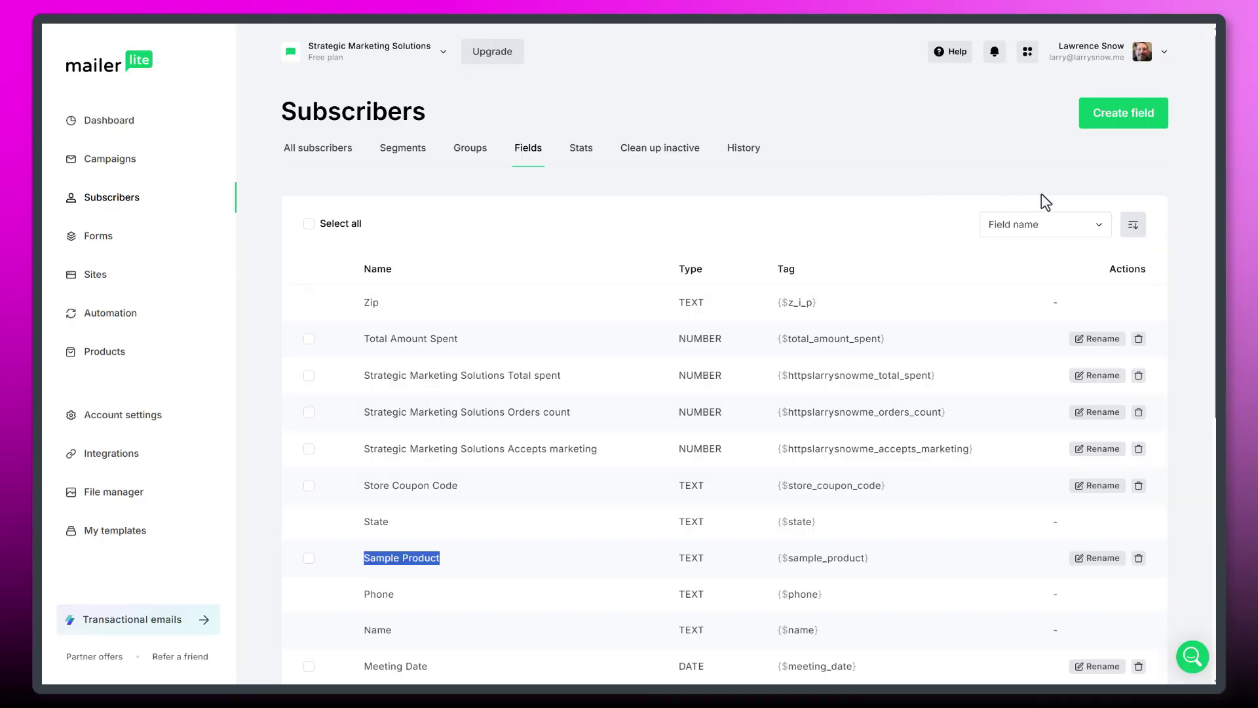
click(1123, 115)
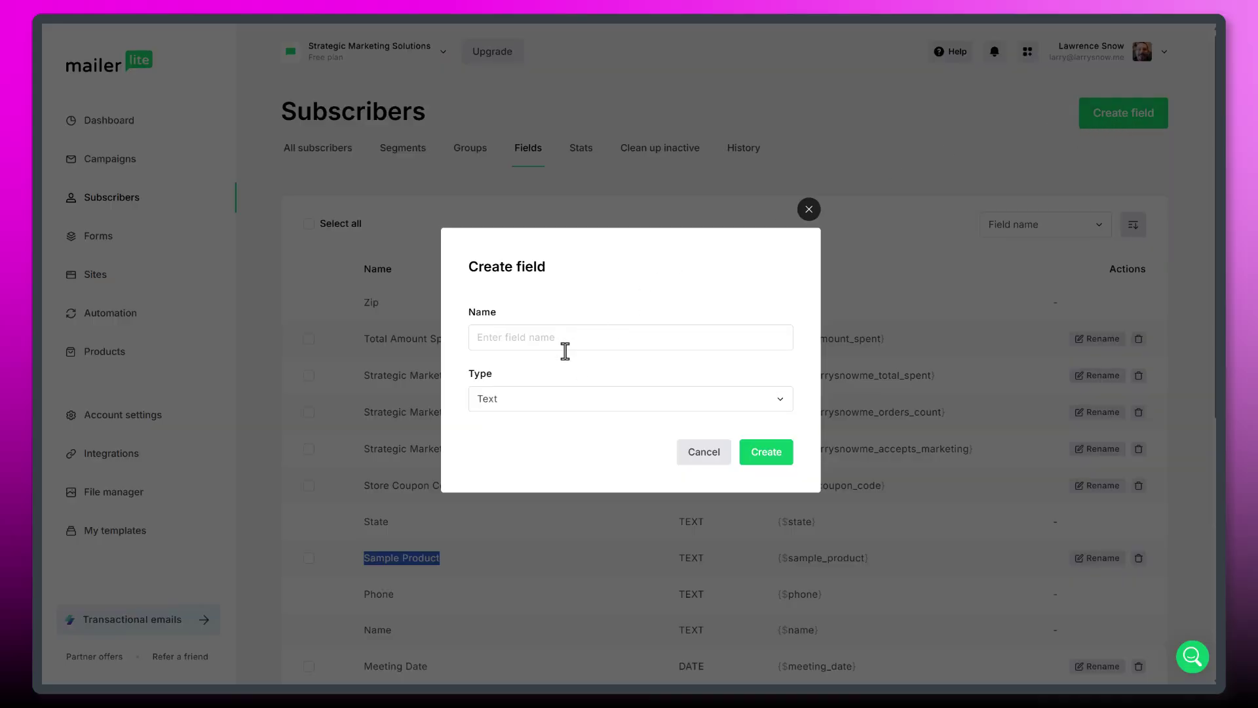
click(550, 409)
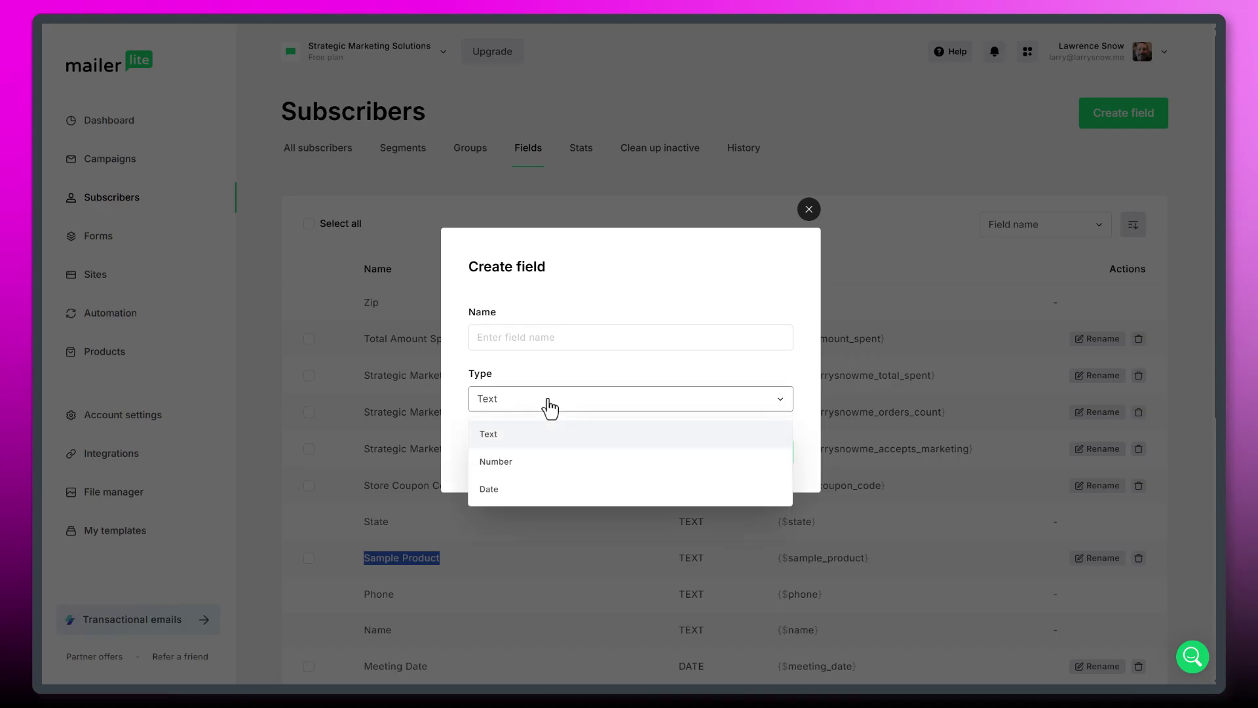
click(591, 378)
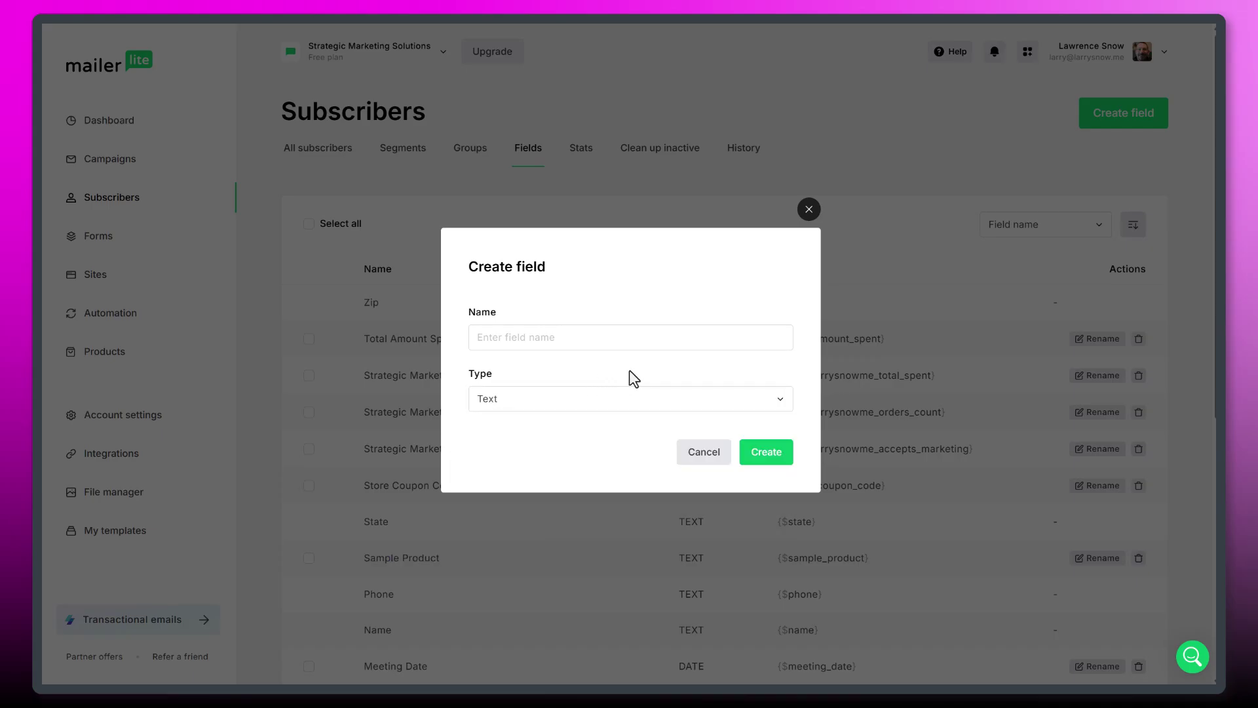
click(693, 459)
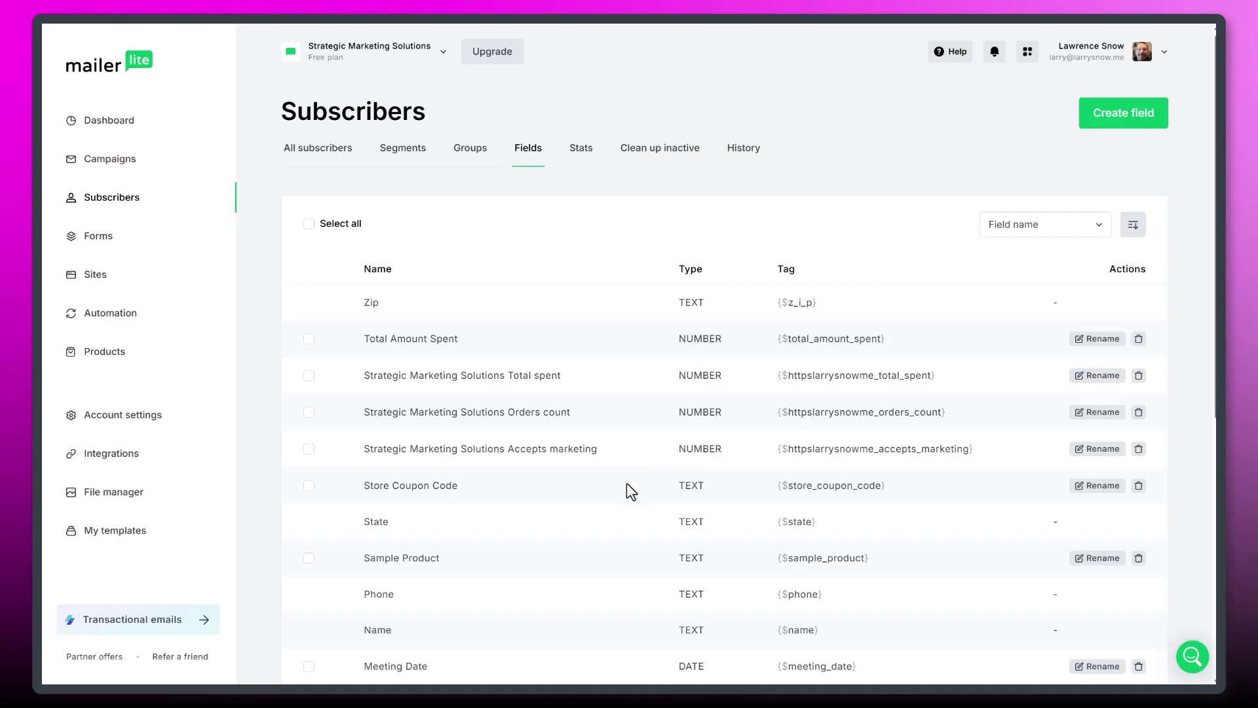
drag(458, 339, 345, 345)
click(736, 338)
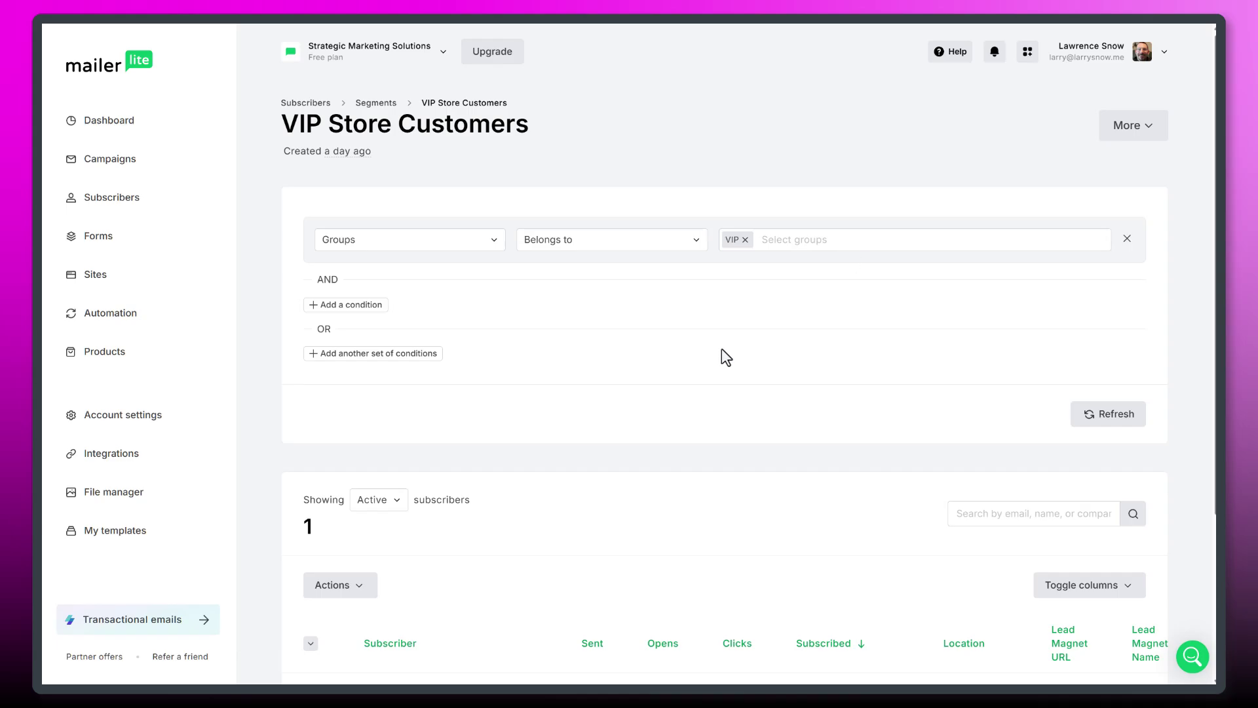
- Review the VIP Store Customers segment: 1 active subscriber, condition Groups belongs to VIP
scroll(705, 361, down, 1)
scroll(684, 471, up, 1)
- Switch off the VIP Store Coupon automation and open its Email 1 content in the editor
click(120, 328)
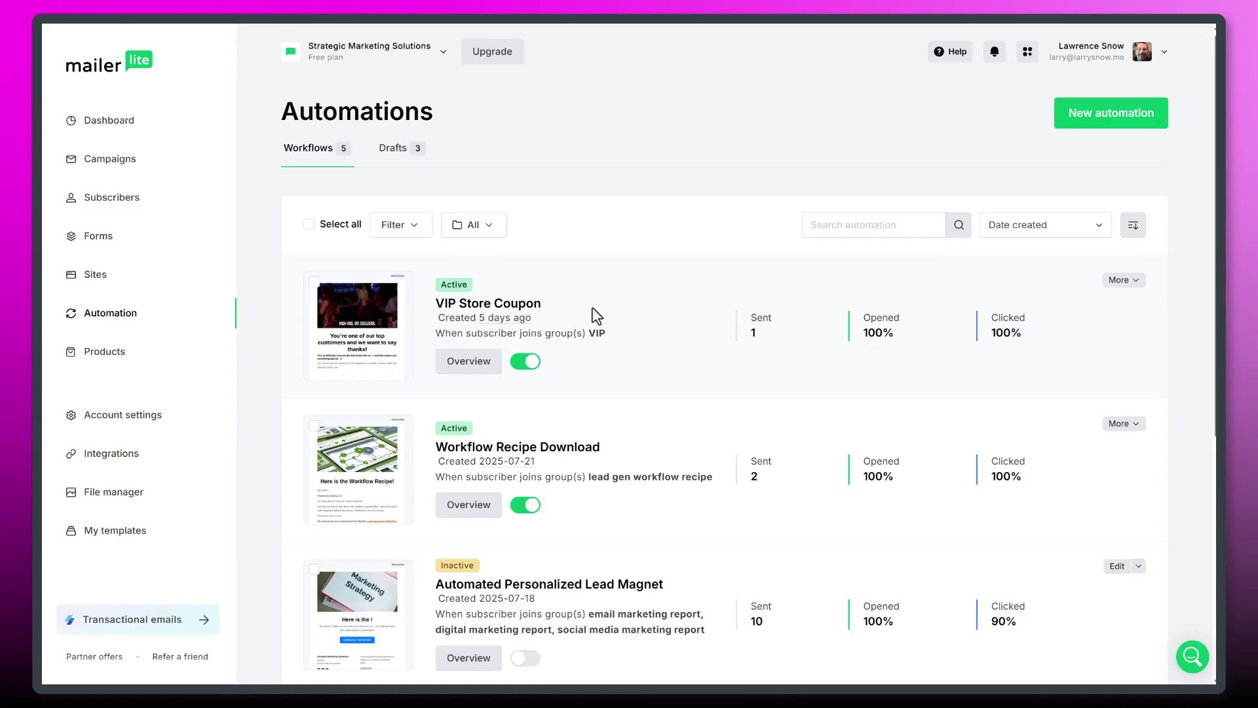
click(521, 365)
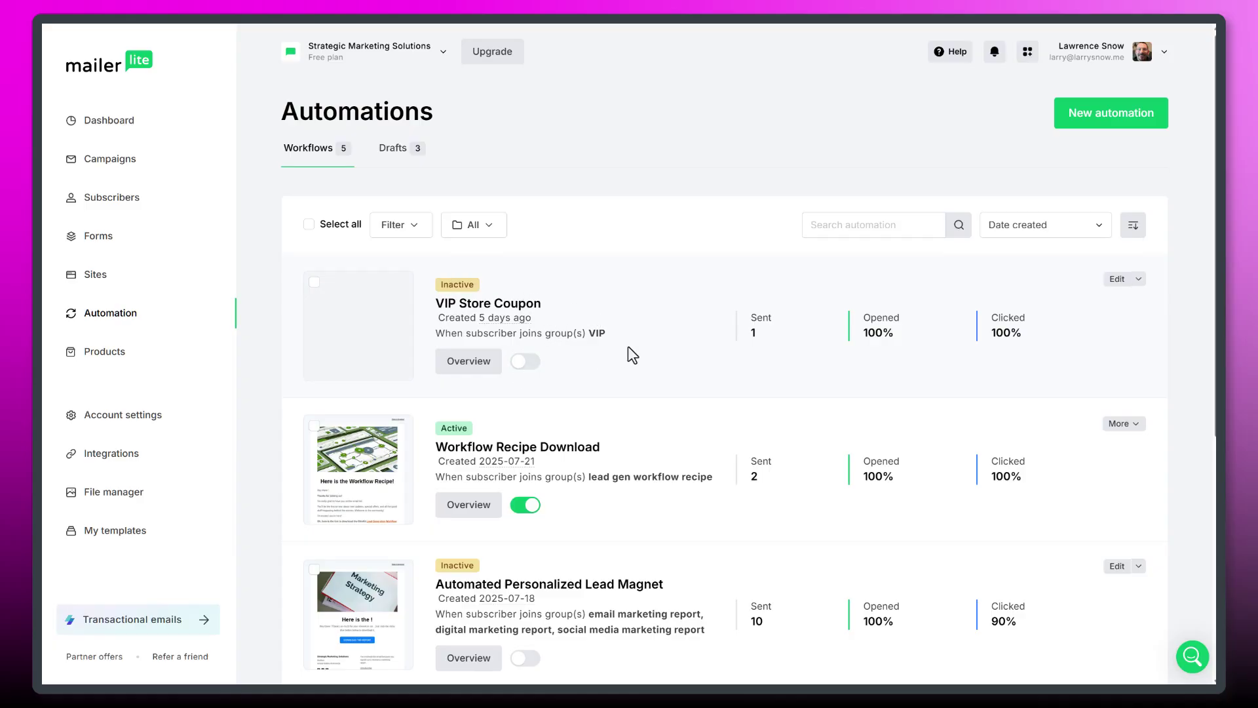
click(1116, 279)
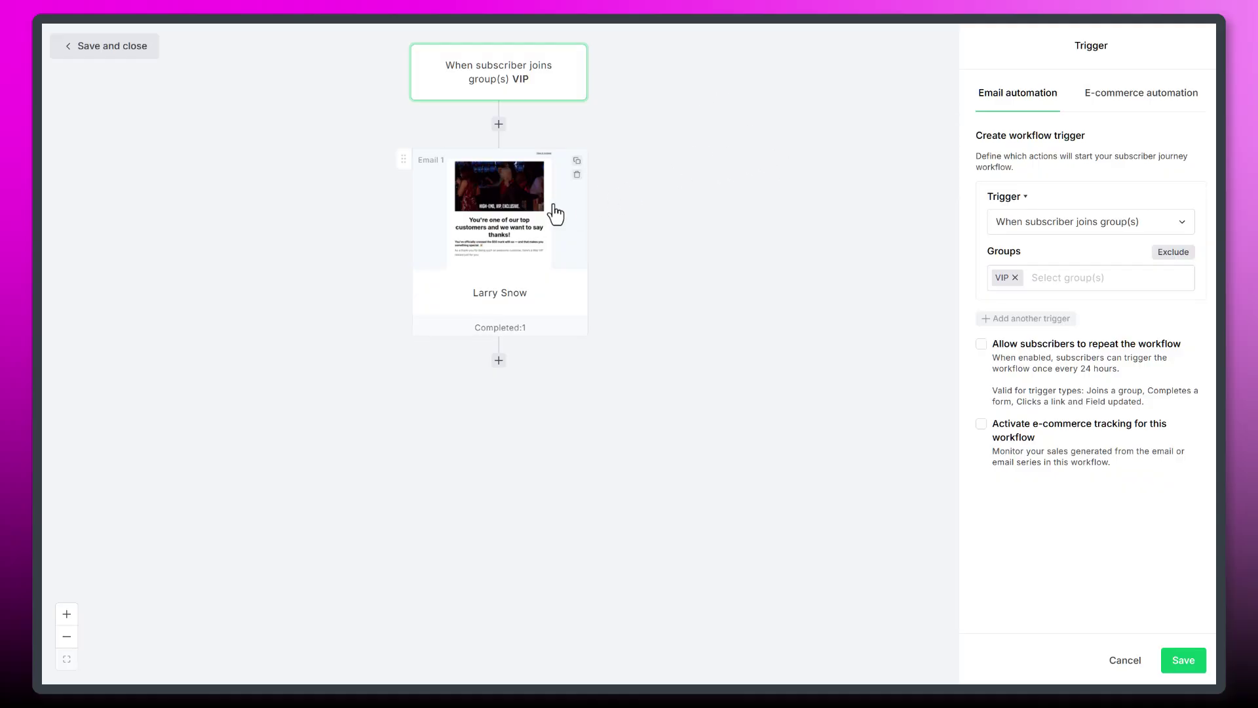
click(498, 209)
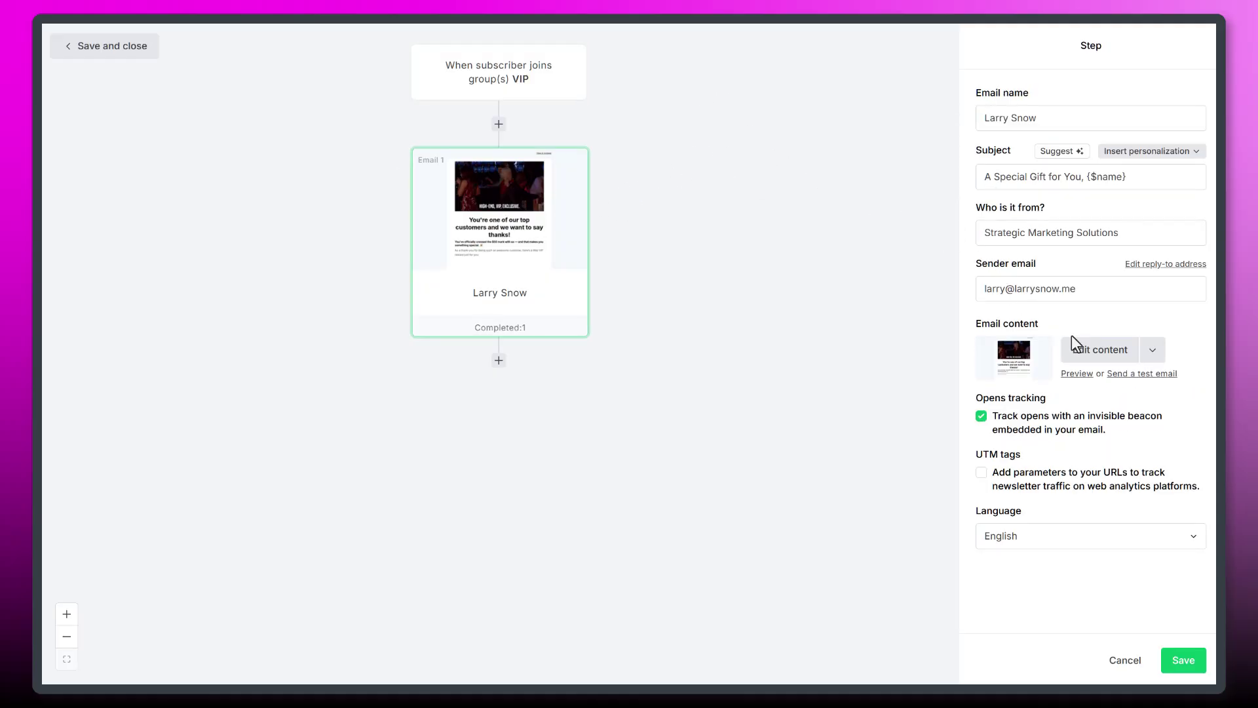
click(1095, 354)
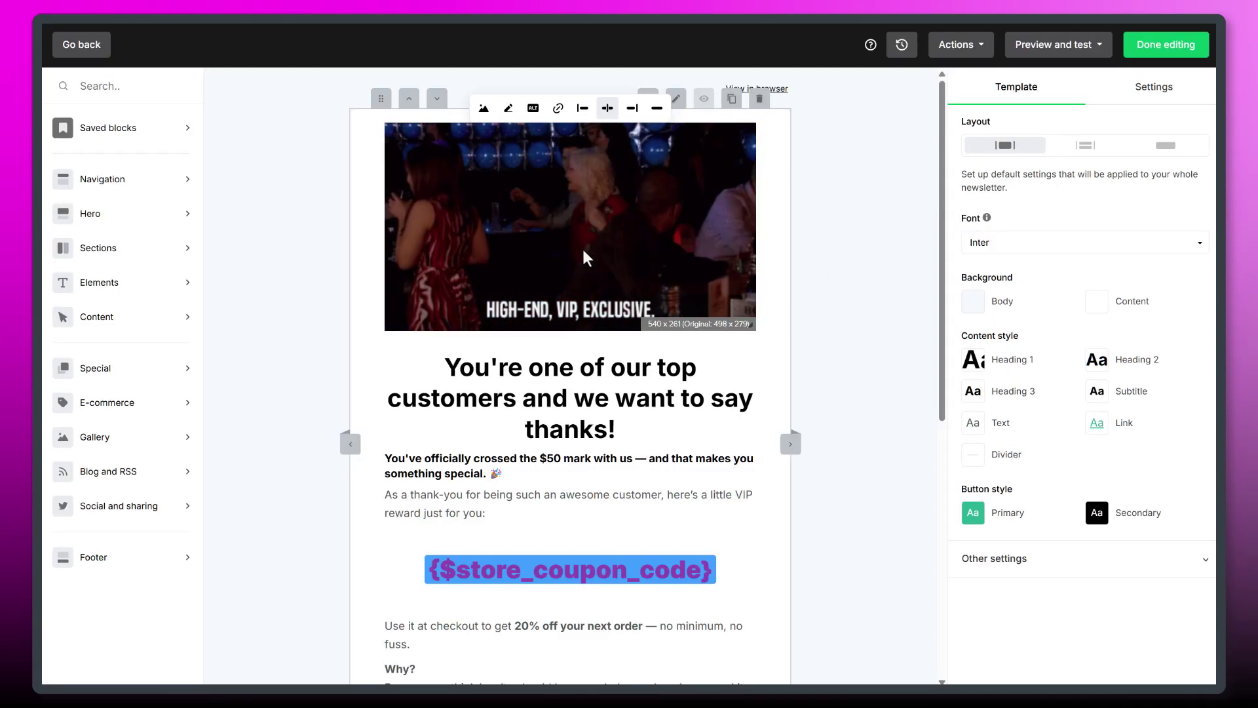
- Scroll through the VIP email with its {$store_coupon_code} placeholder and 20% off offer
scroll(568, 393, down, 2)
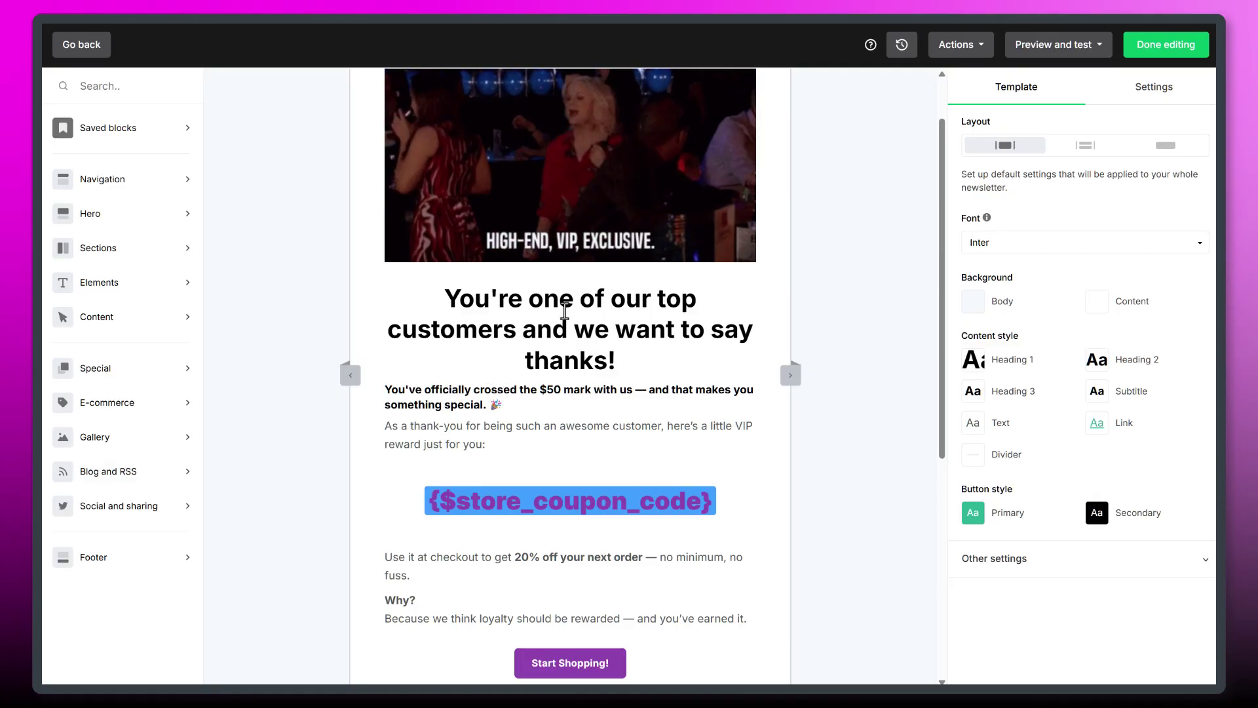
scroll(567, 308, down, 2)
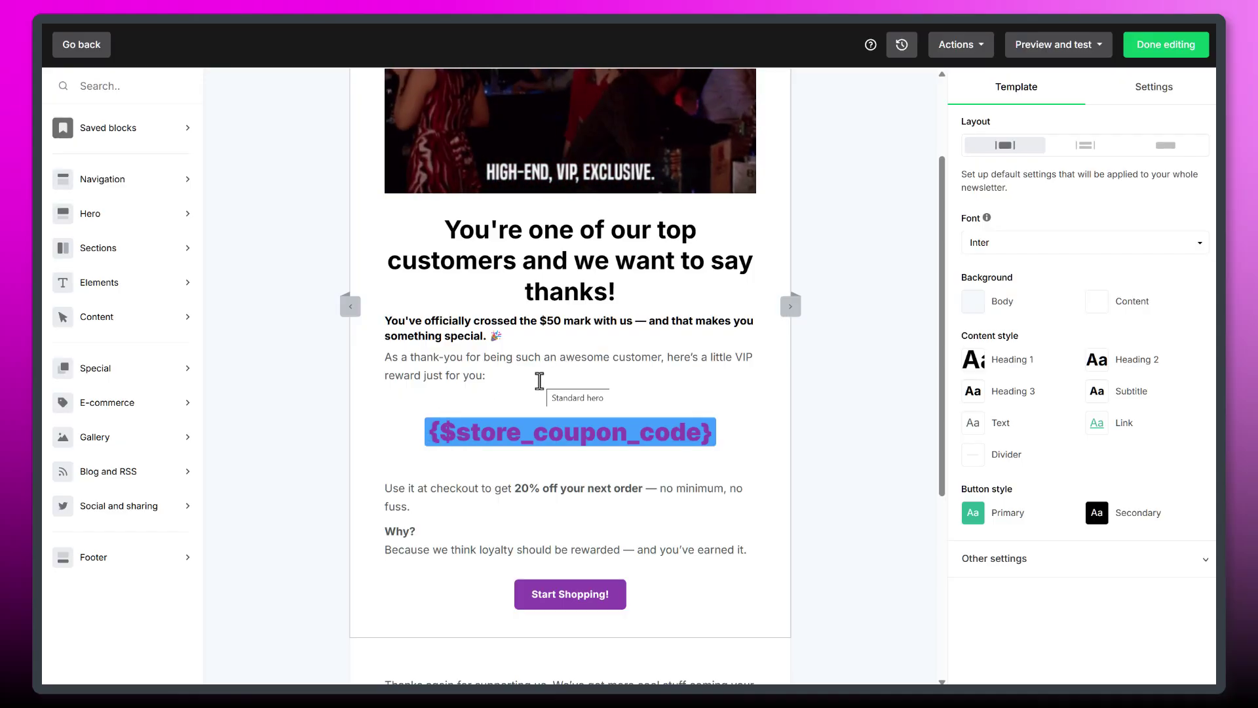
scroll(584, 498, down, 1)
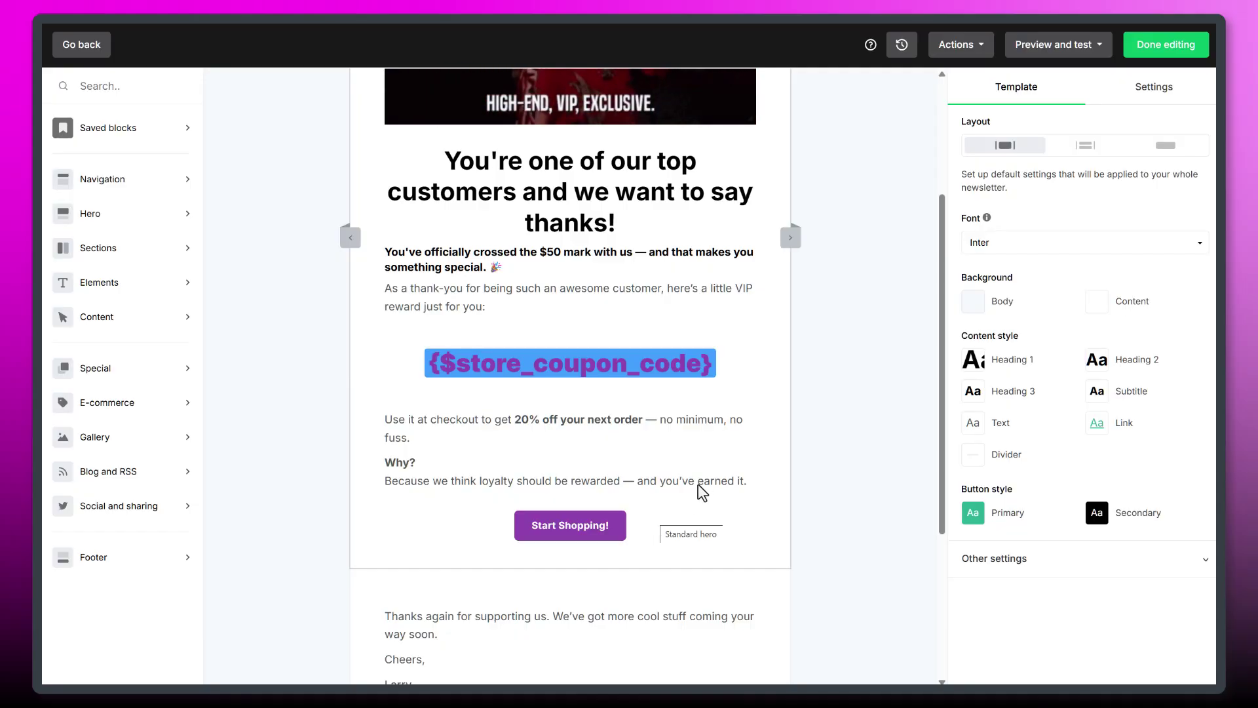
scroll(756, 430, up, 3)
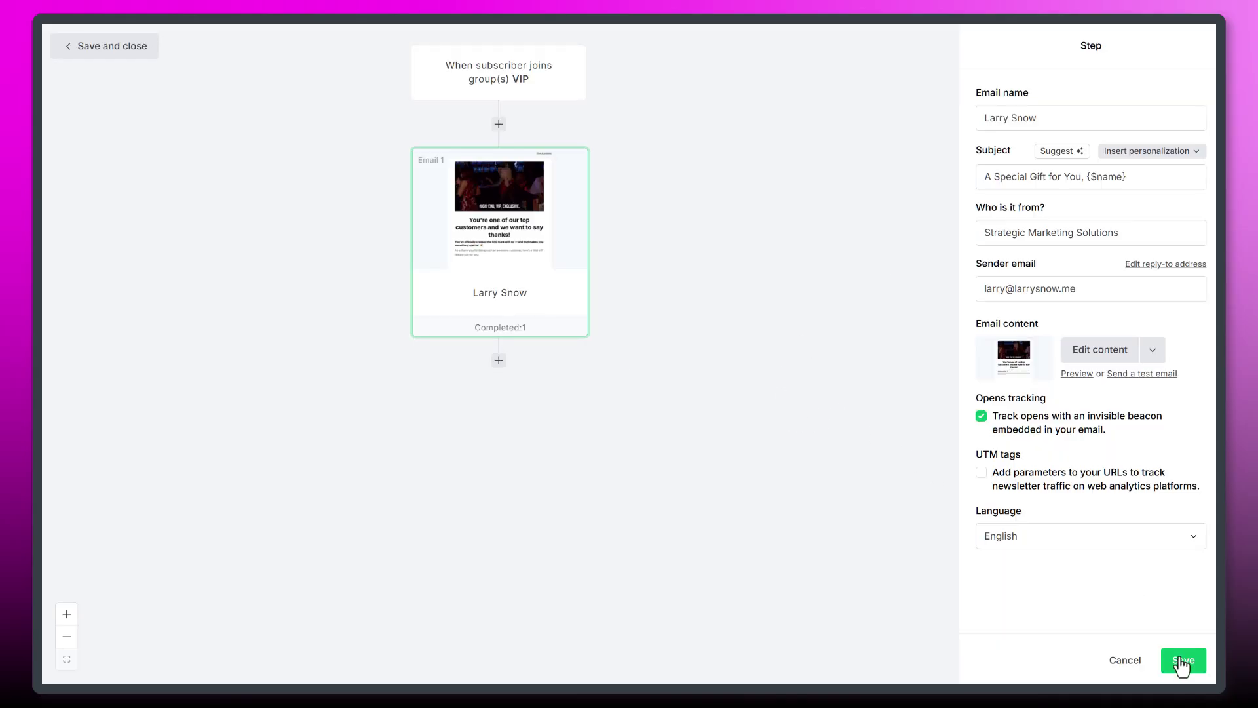
- Save the email step, switch the VIP Store Coupon automation back on, and save and close
click(1183, 661)
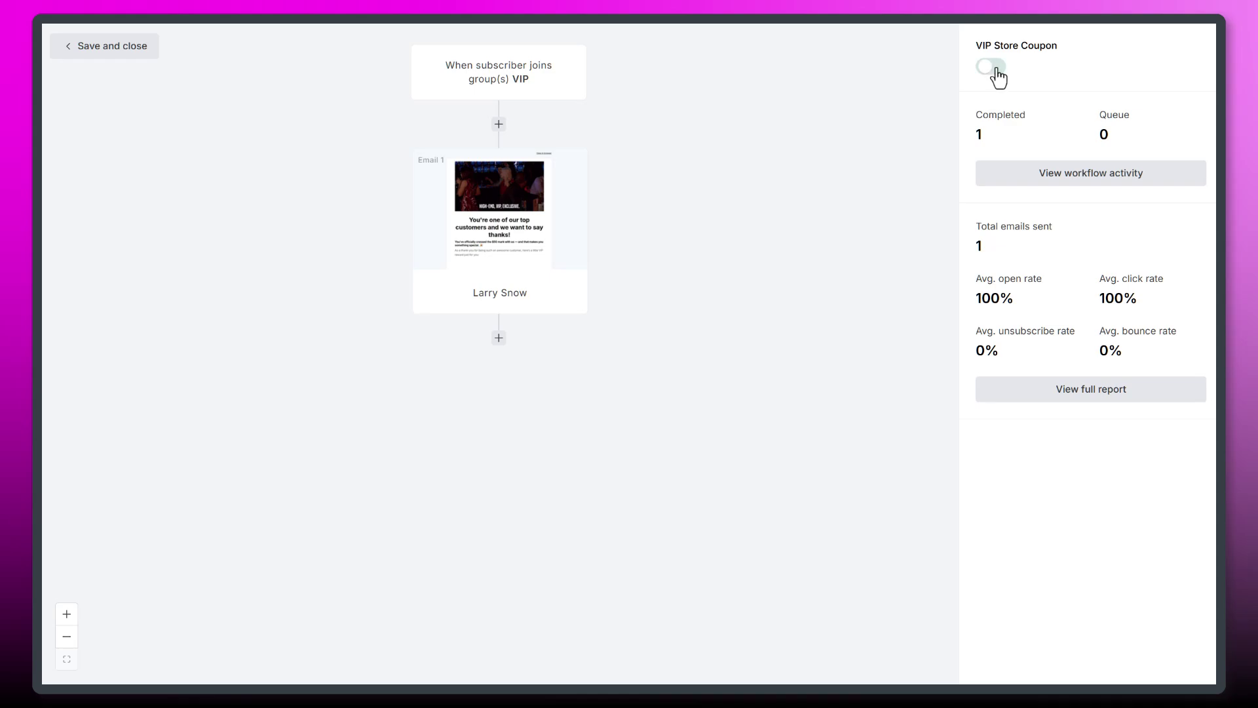
click(995, 67)
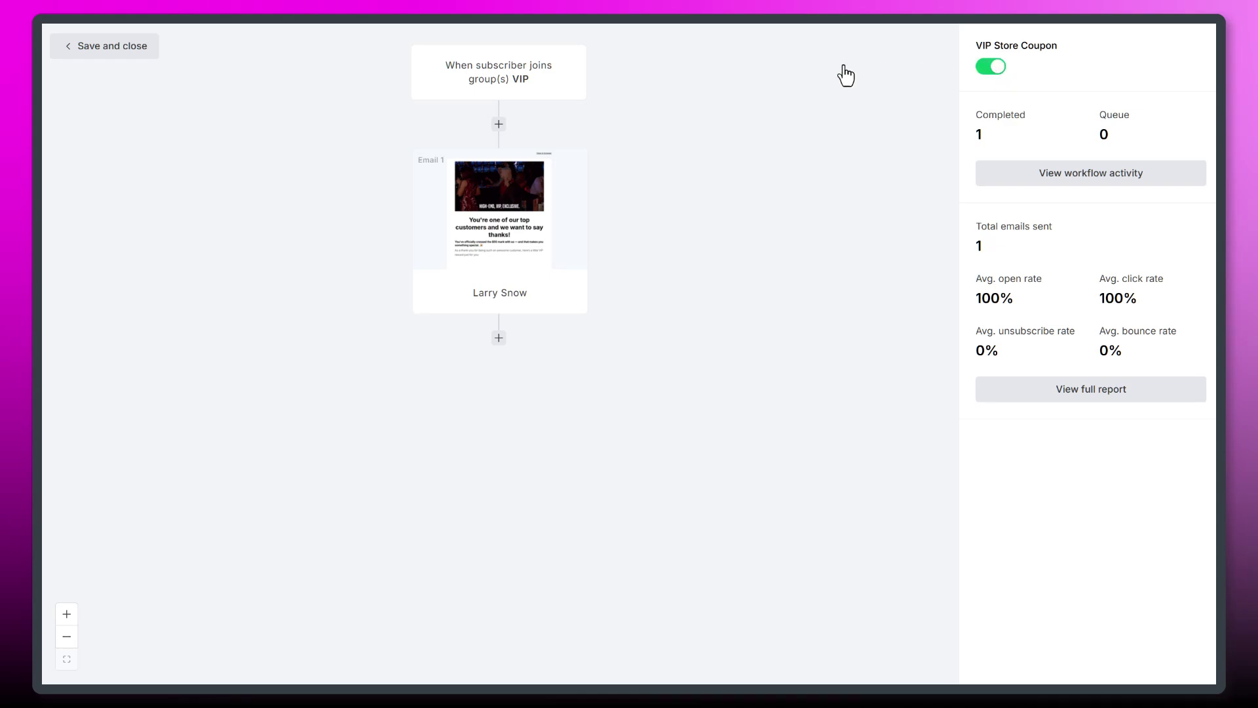
click(125, 65)
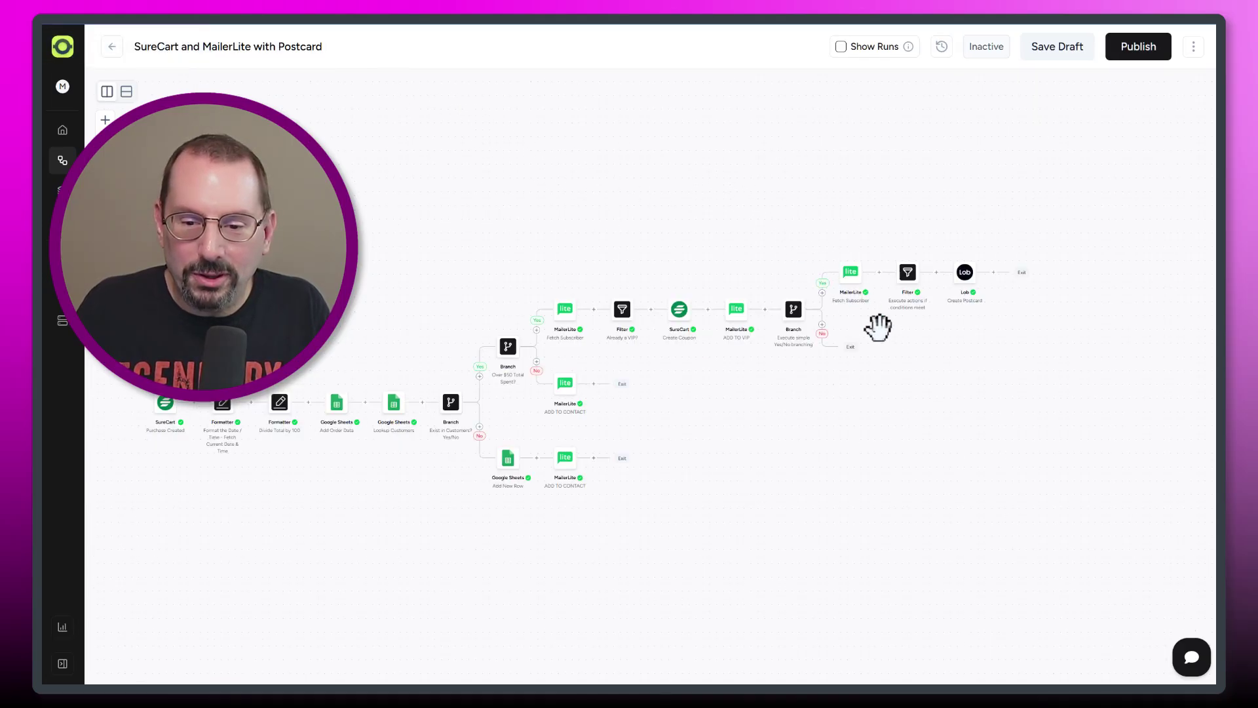
- Zoom and pan the Postcard workflow to centre the Lob Create Postcard branch after ADD TO VIP
scroll(829, 402, up, 5)
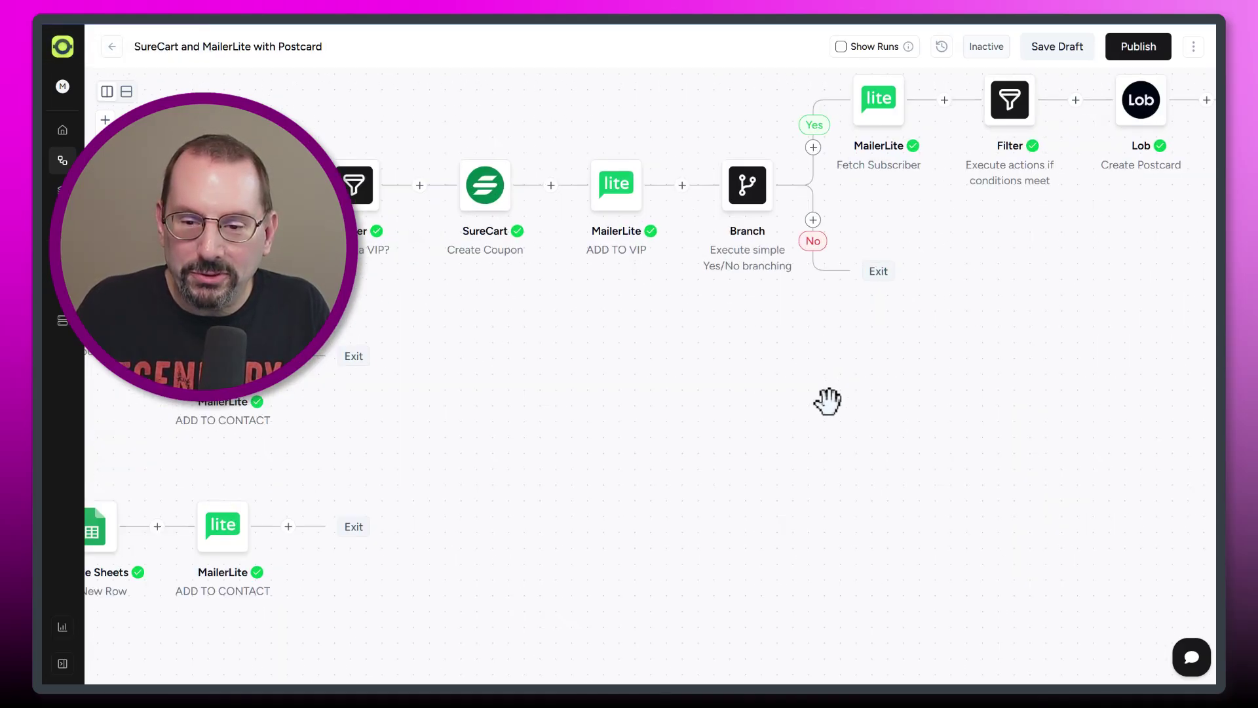
drag(935, 270, 873, 478)
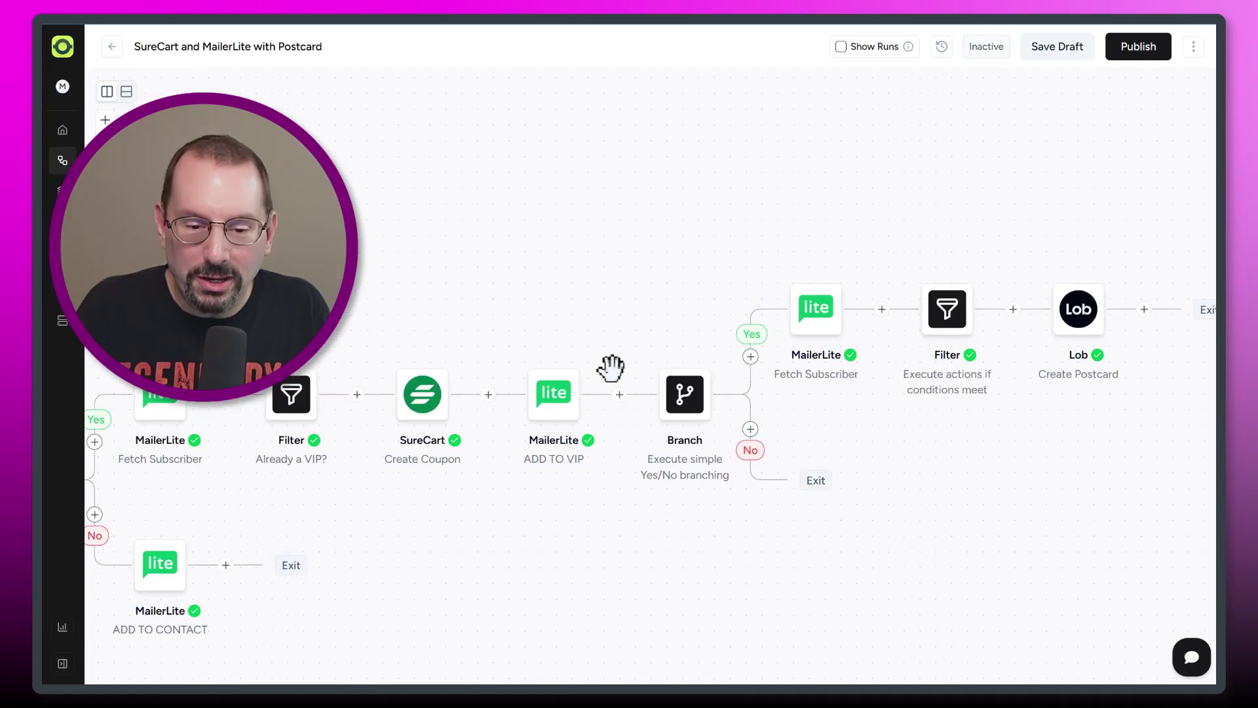
mouse_move(701, 392)
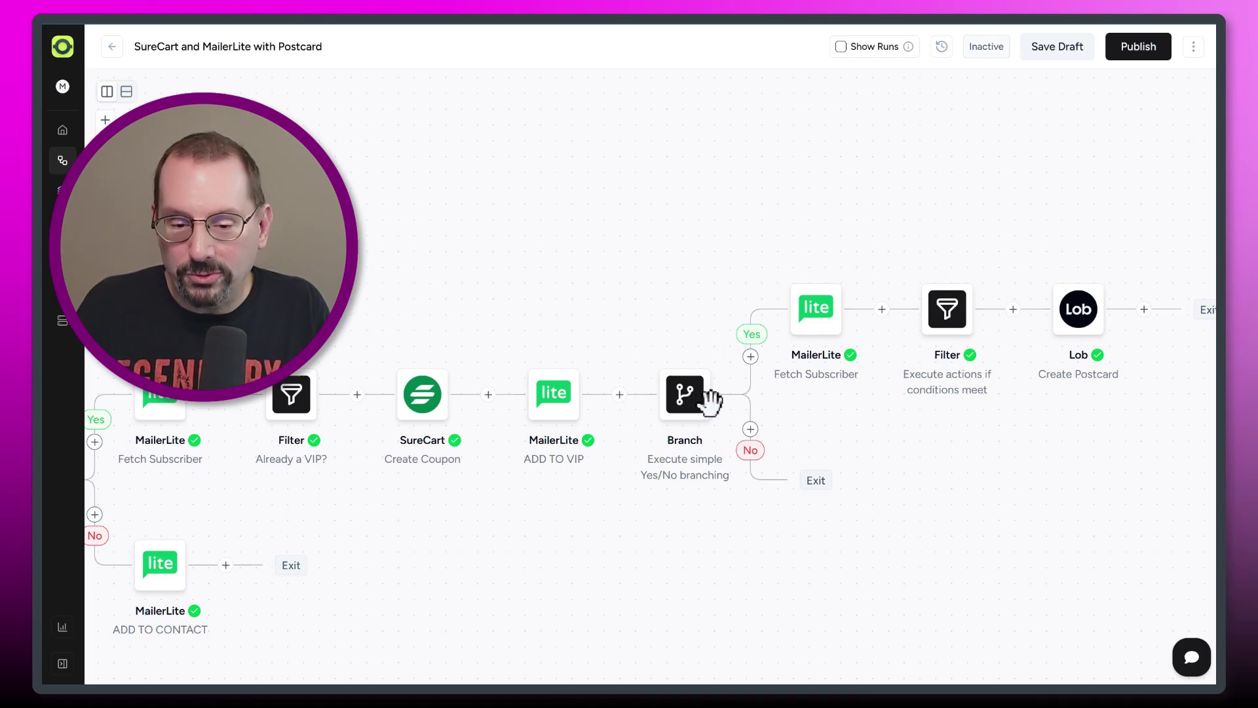
drag(834, 402, 703, 441)
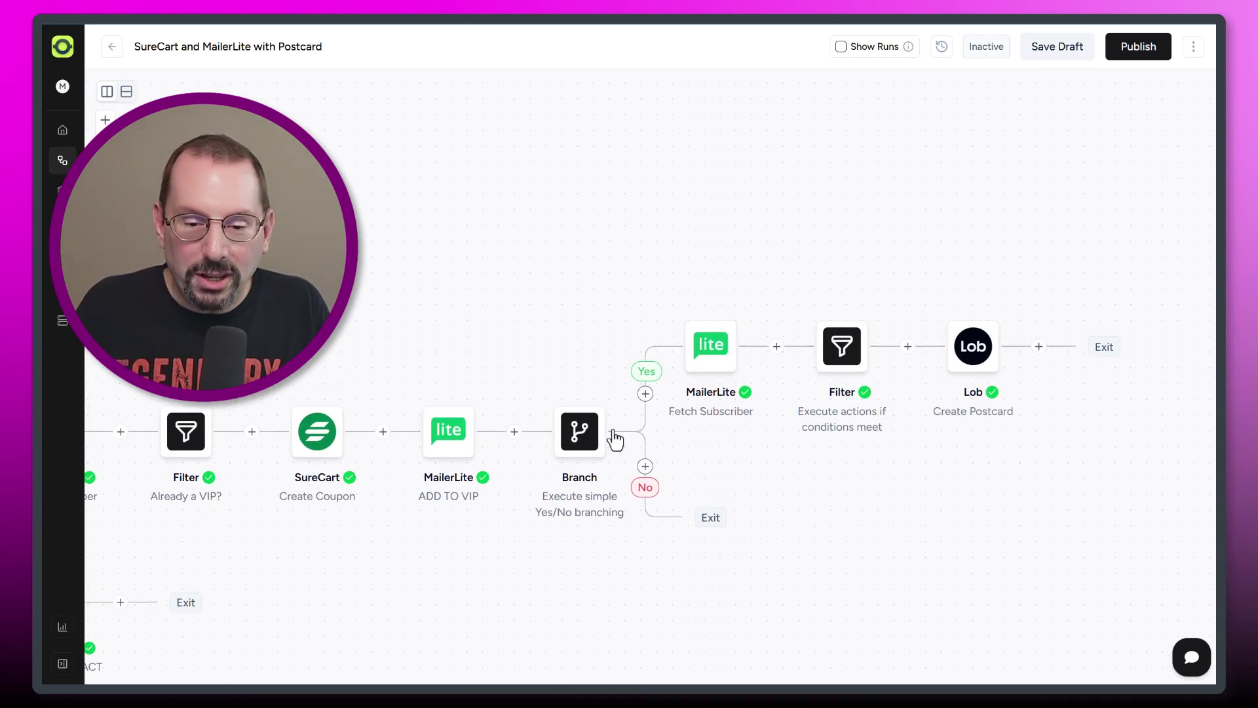
mouse_move(698, 321)
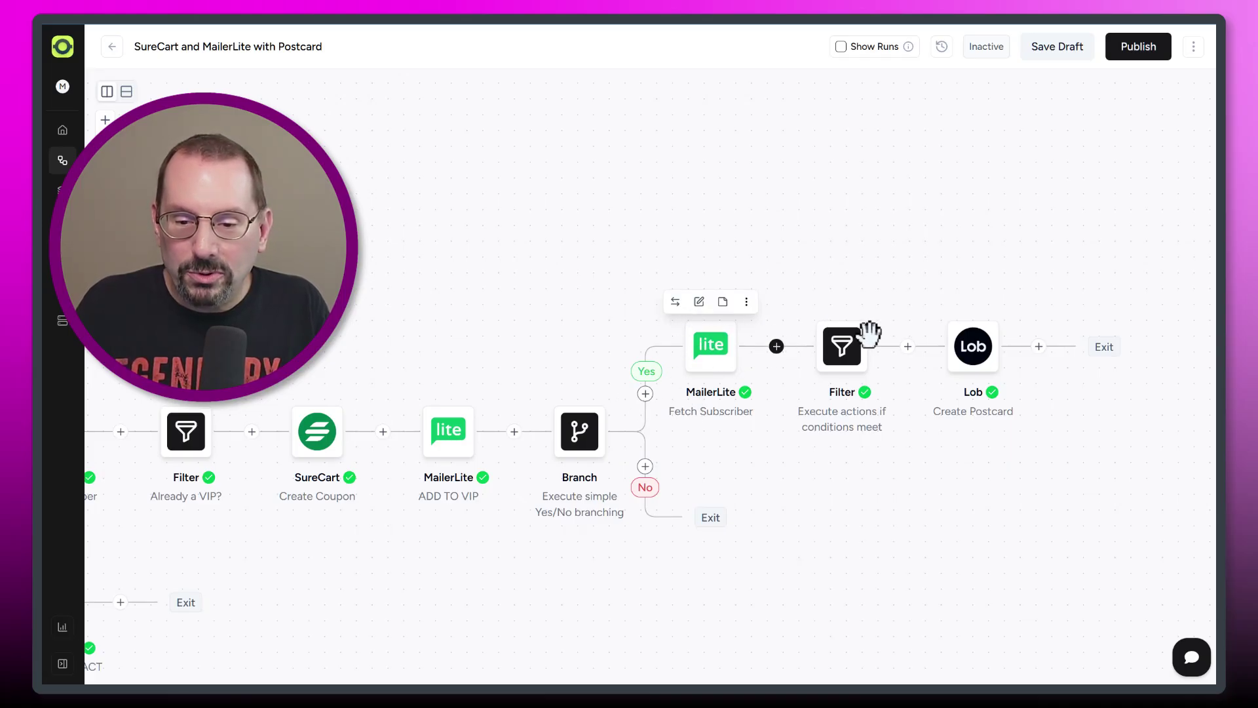
mouse_move(851, 341)
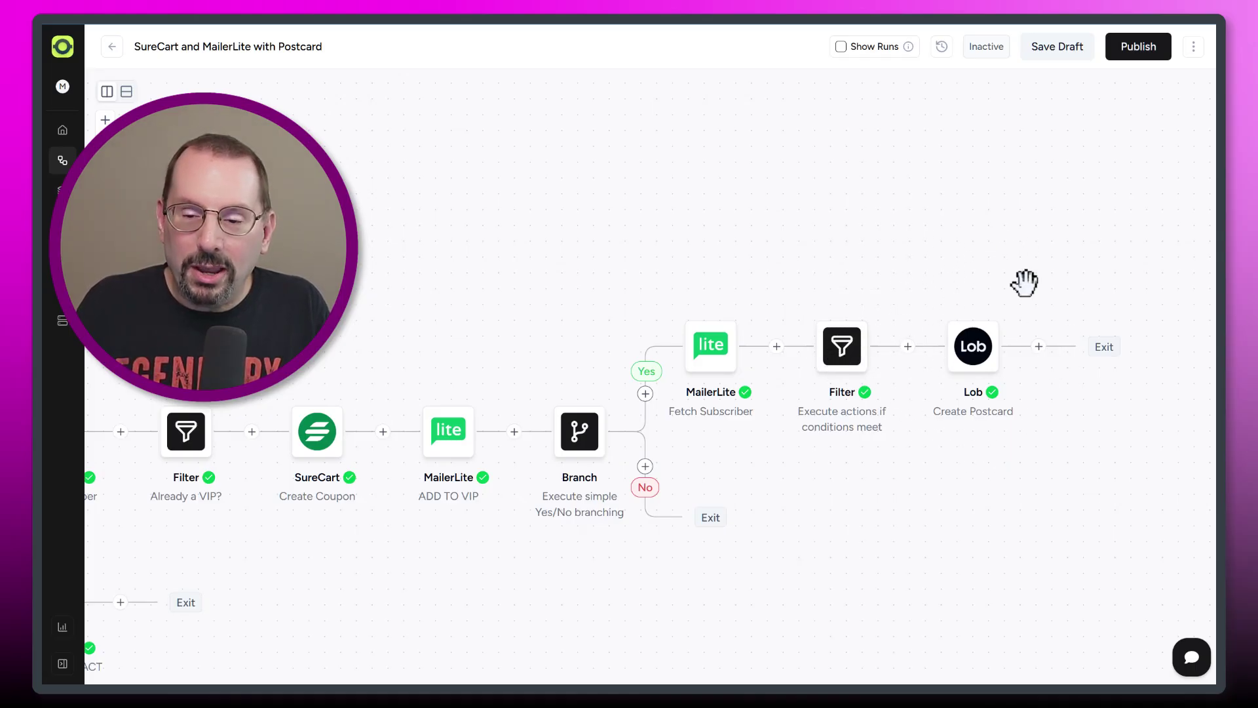
drag(1057, 287, 1005, 247)
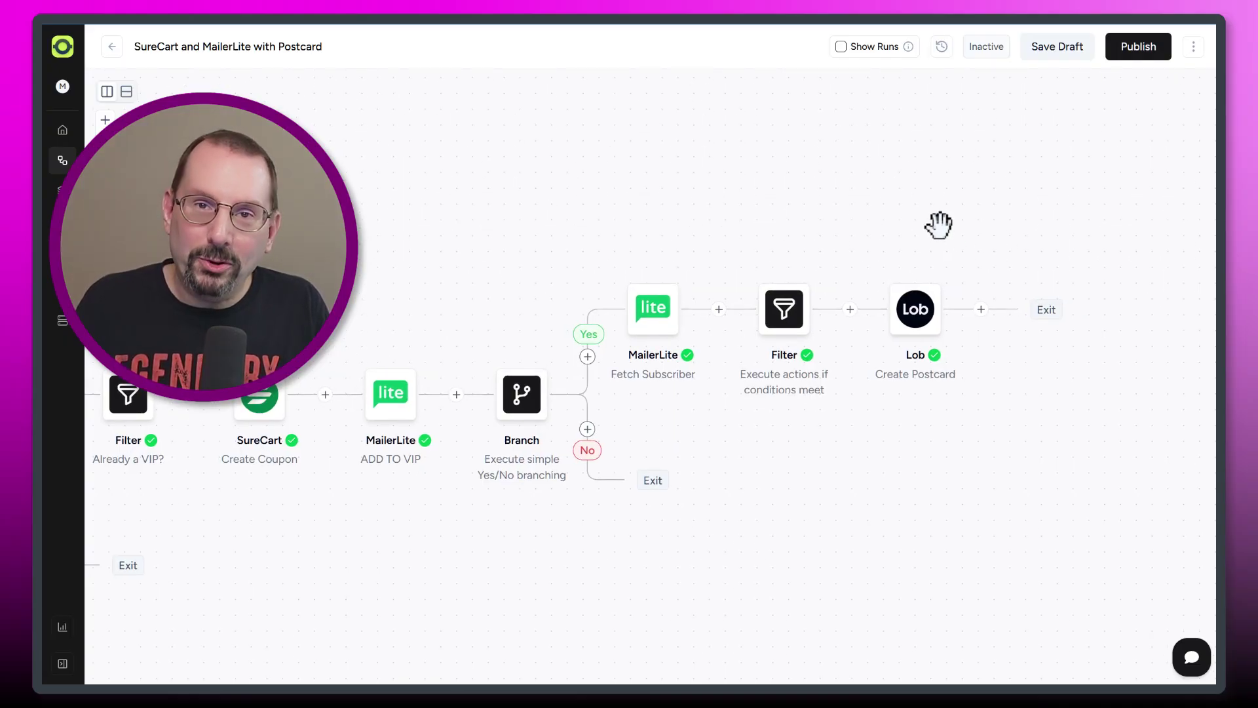
drag(814, 219, 907, 235)
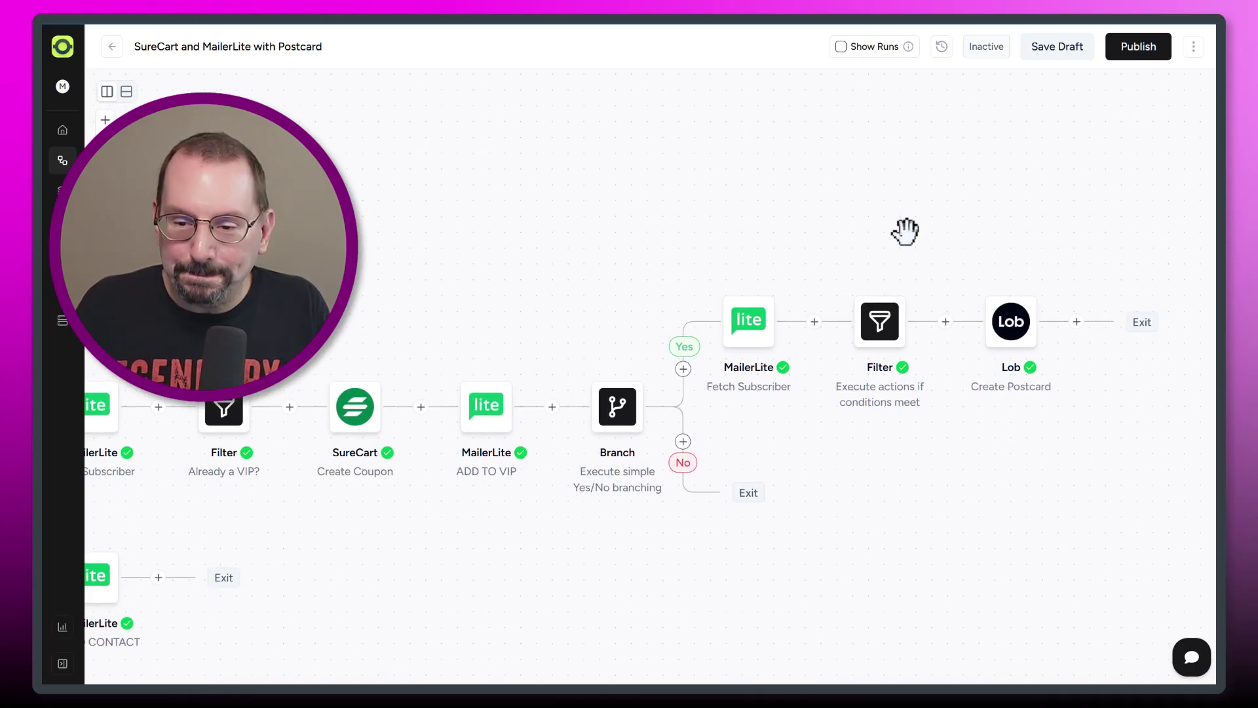
drag(1003, 245, 929, 253)
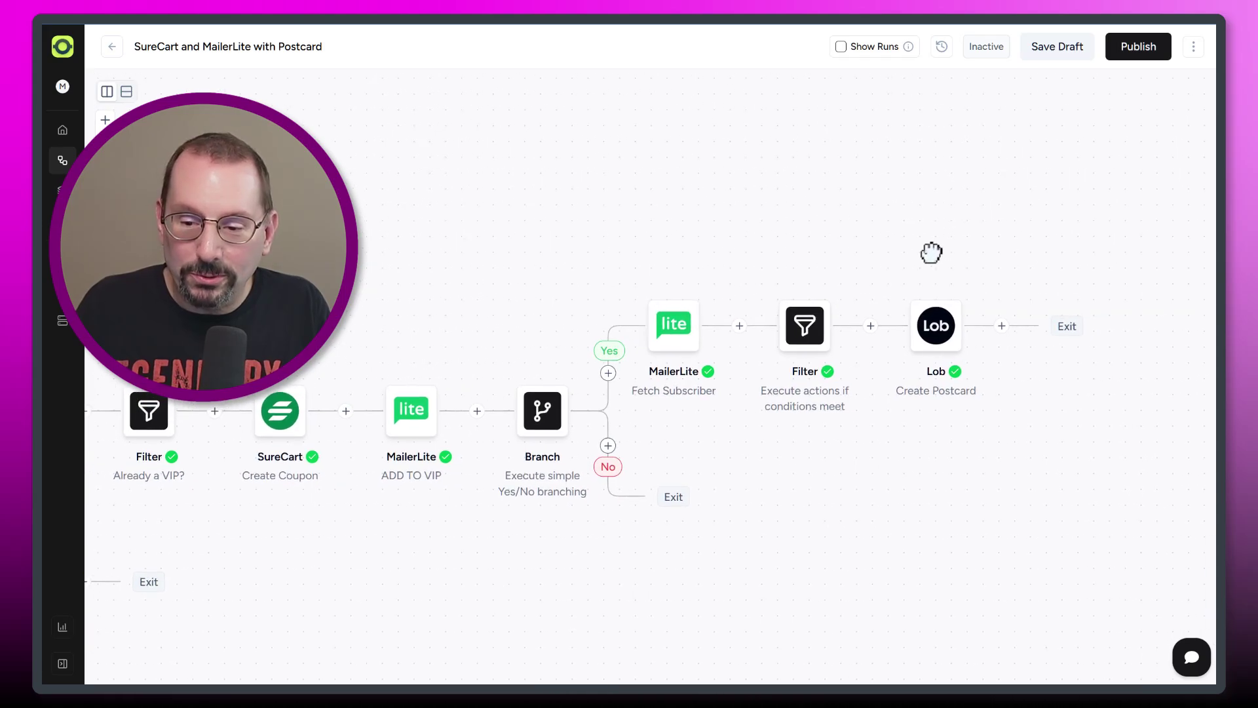
mouse_move(954, 320)
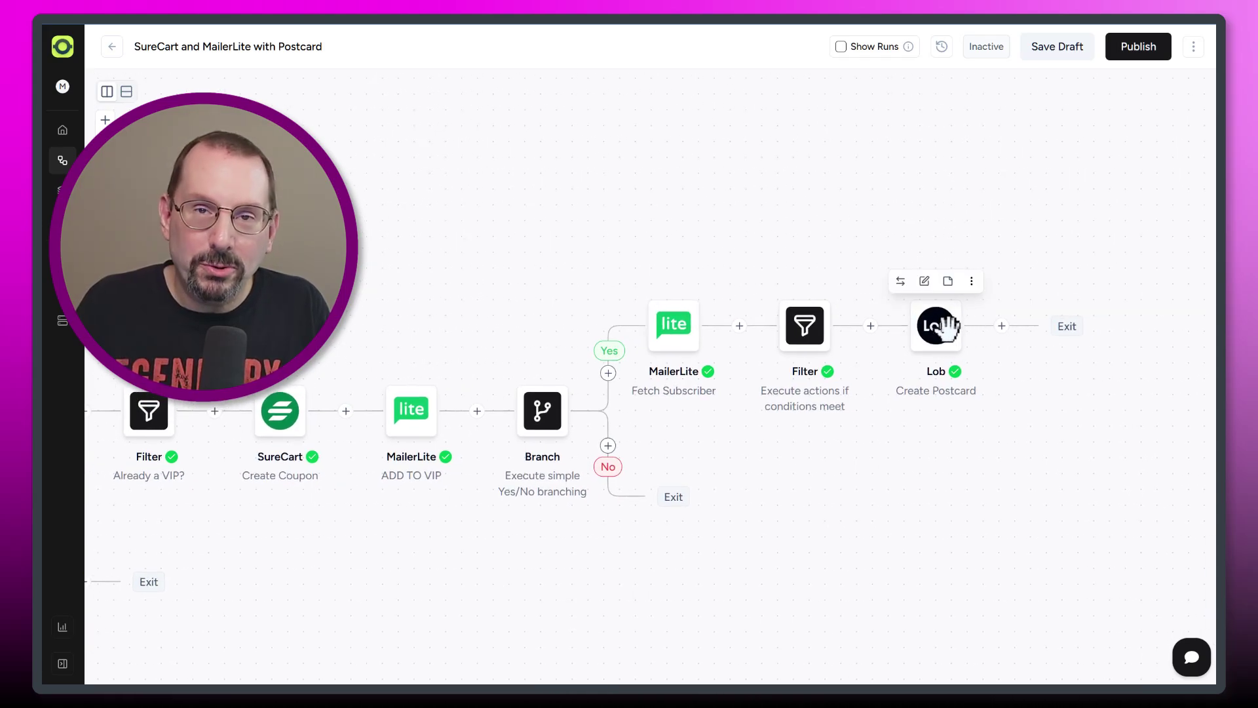